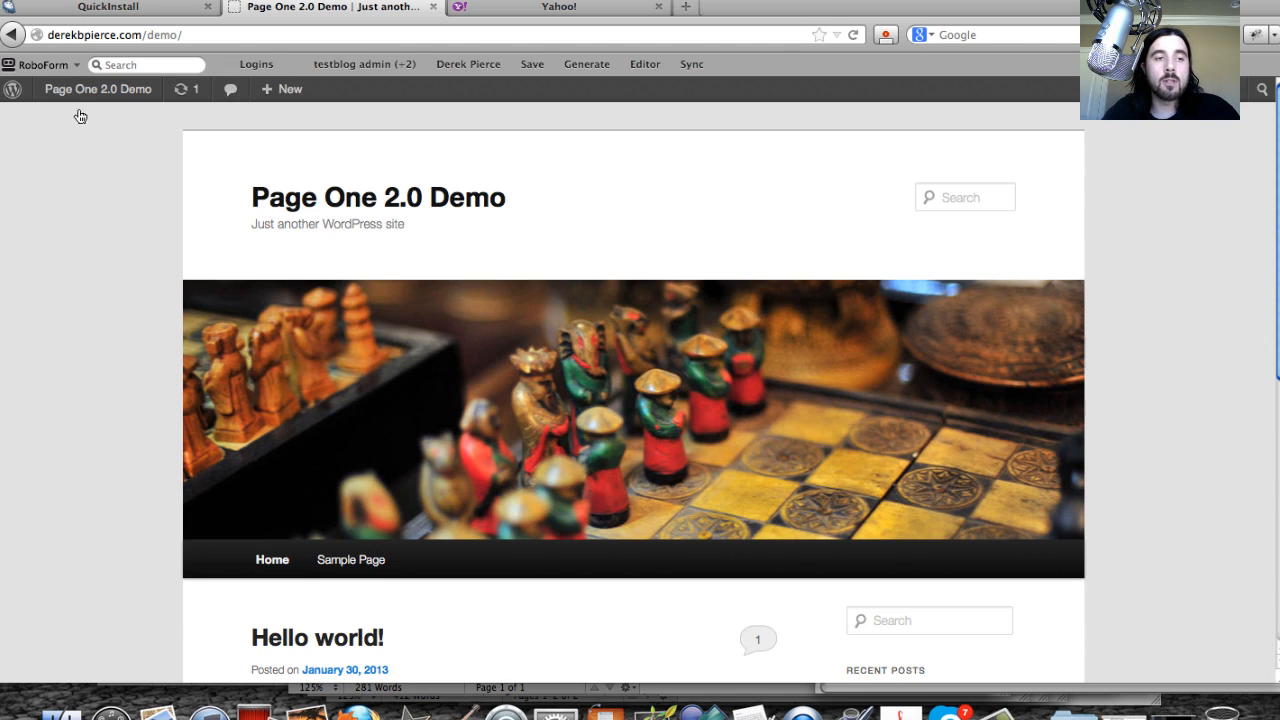
# - Go to the site's admin dashboard and open the form for uploading a new plugin in .zip format
pyautogui.moveTo(71, 89)
pyautogui.click(175, 120)
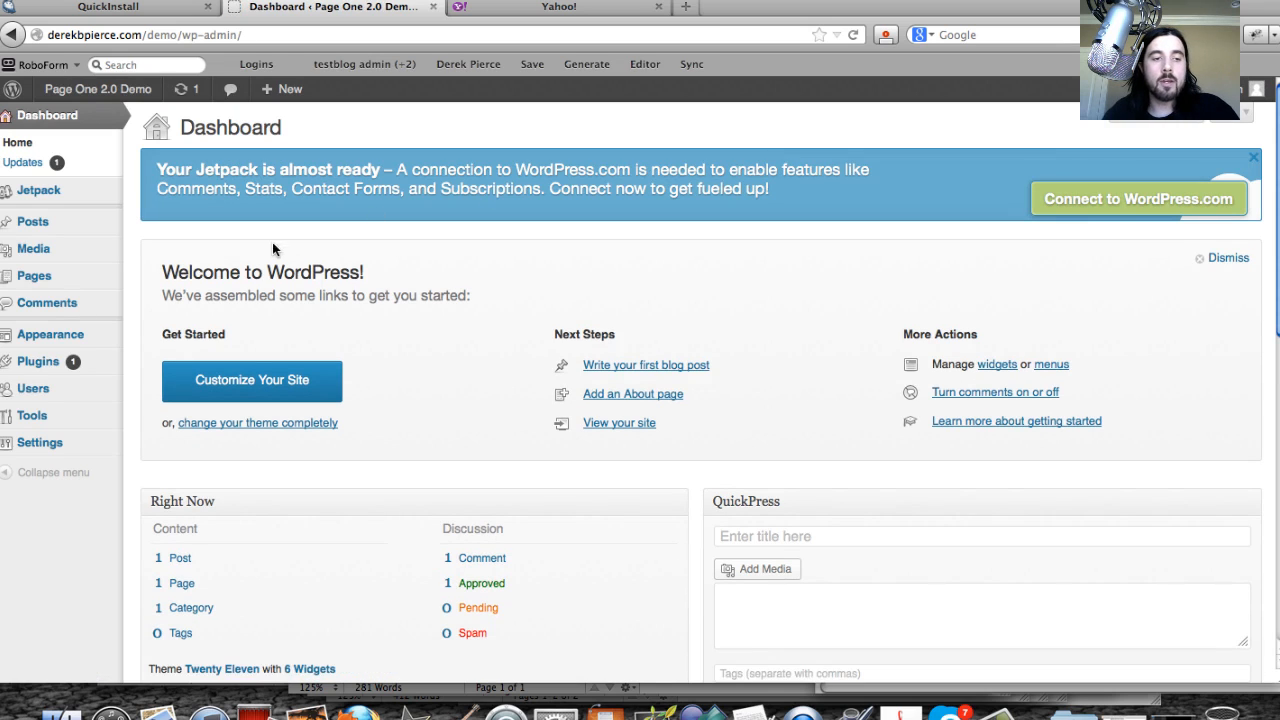
pyautogui.click(30, 366)
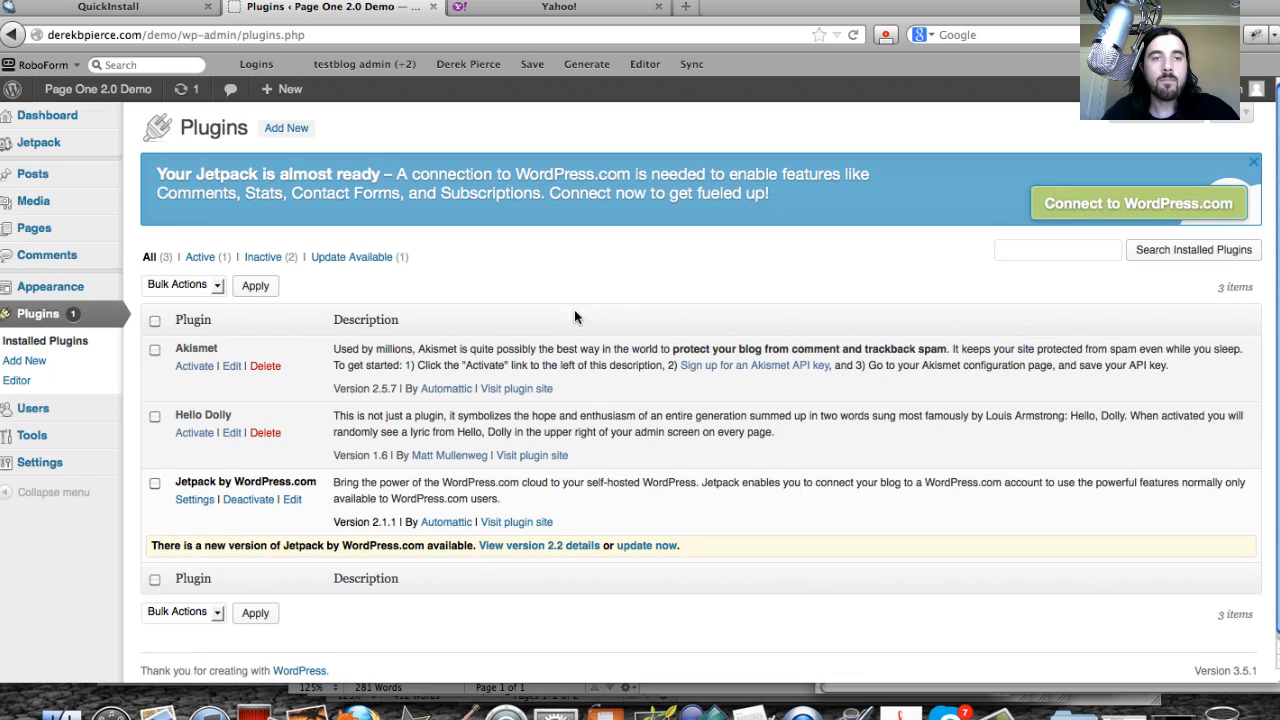
pyautogui.click(284, 131)
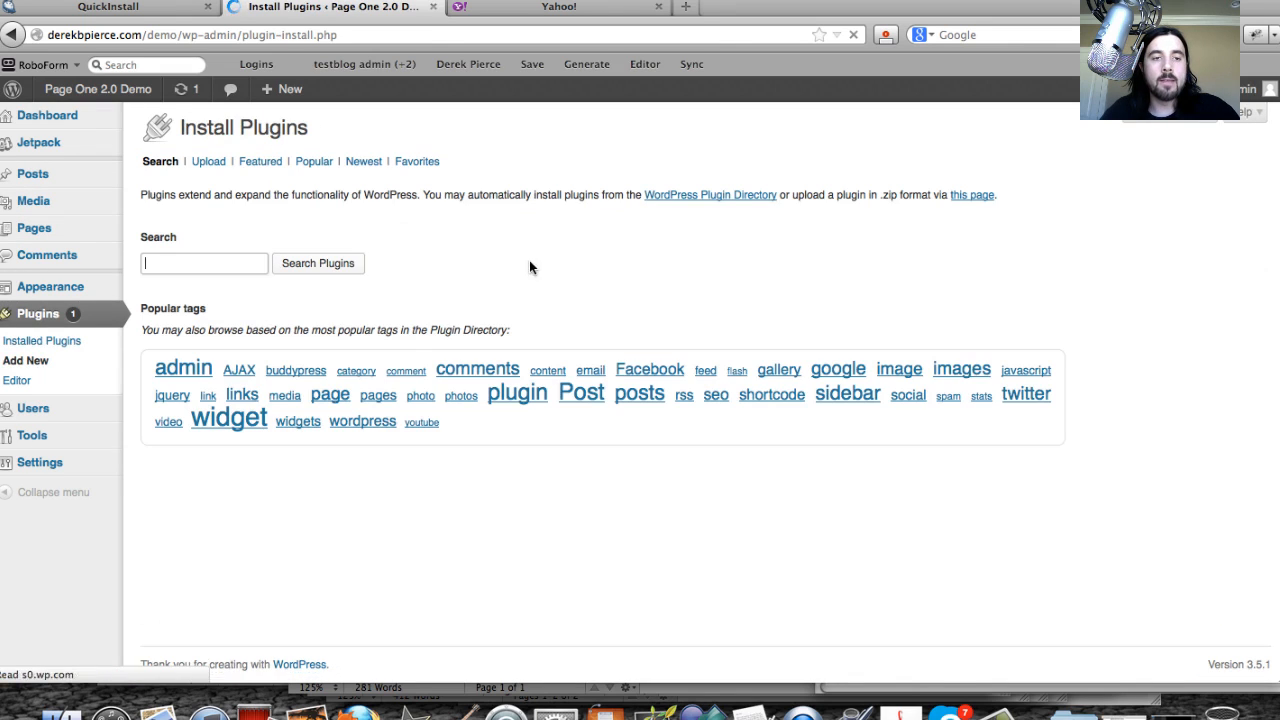
pyautogui.click(208, 162)
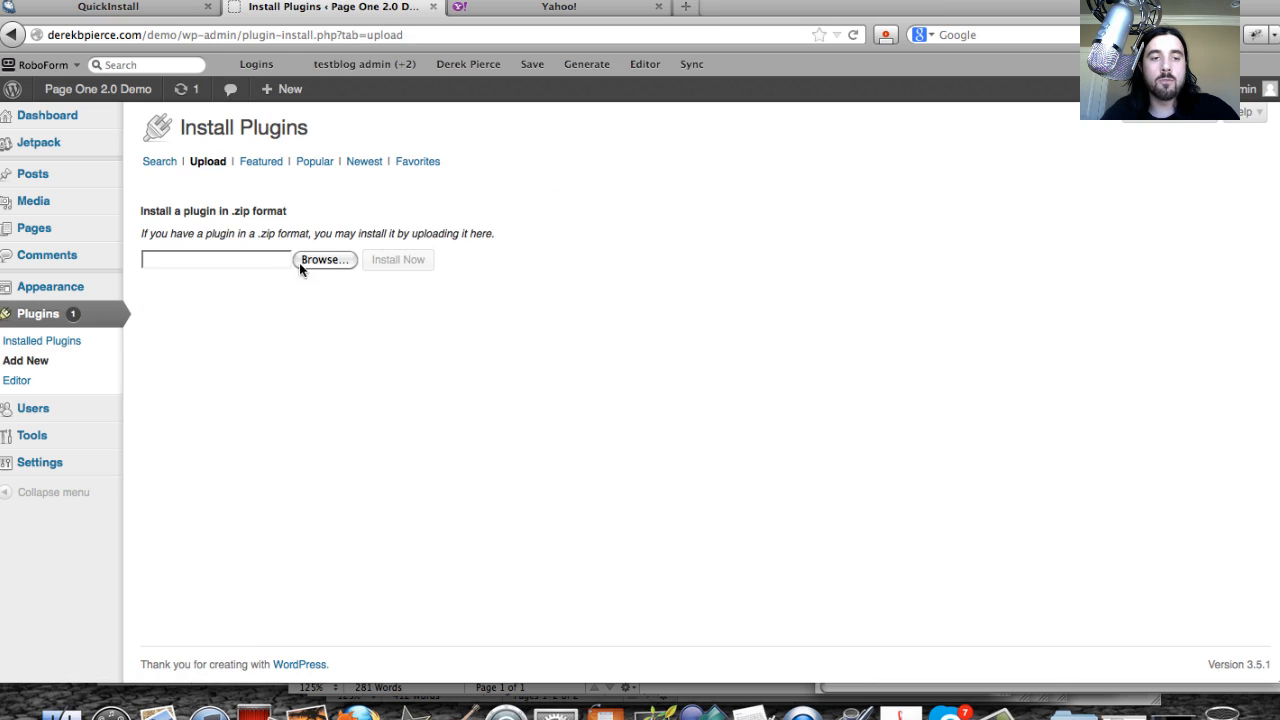
# - Upload page-one-plugin.zip, install it and activate the plugin
pyautogui.click(320, 260)
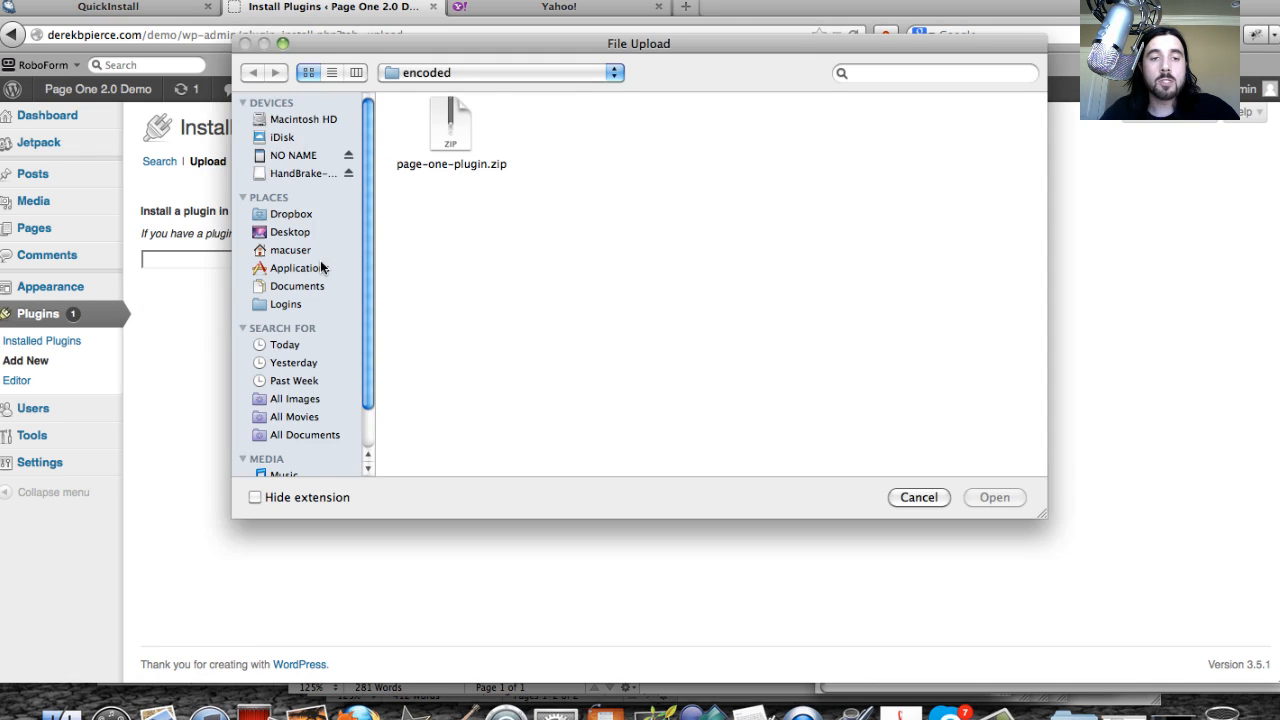
pyautogui.click(453, 122)
pyautogui.doubleClick(453, 122)
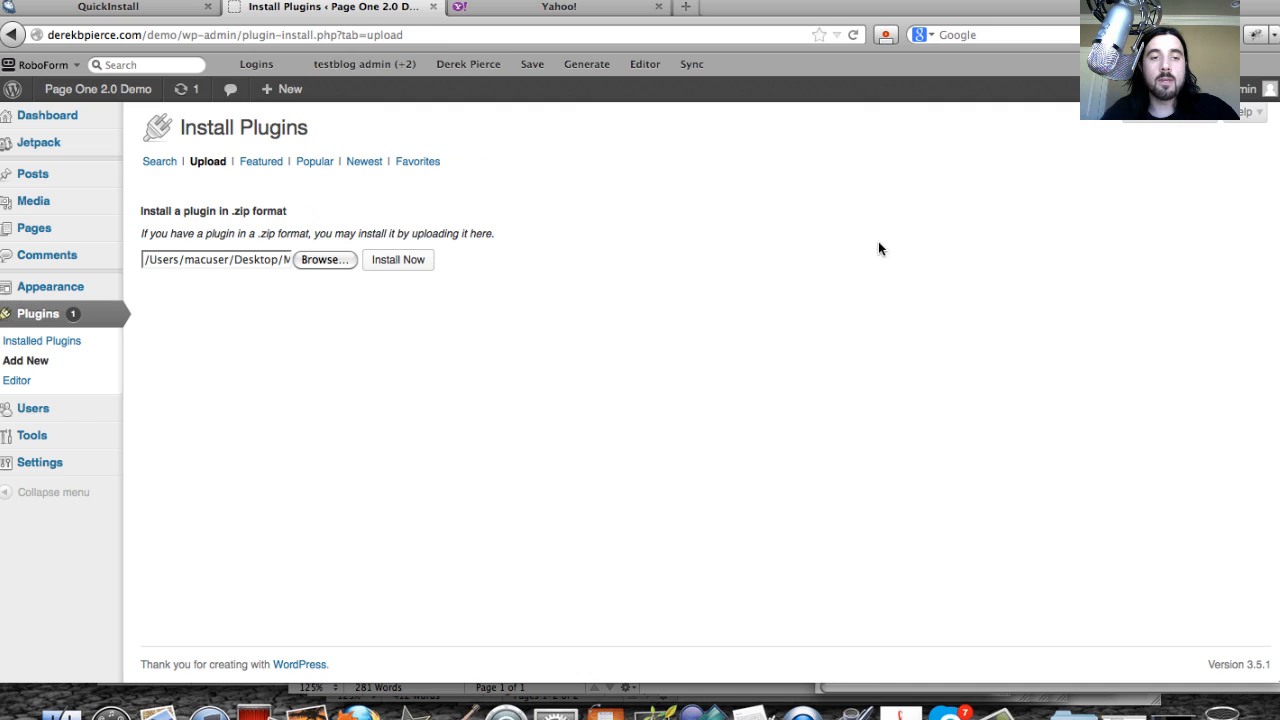
pyautogui.click(408, 262)
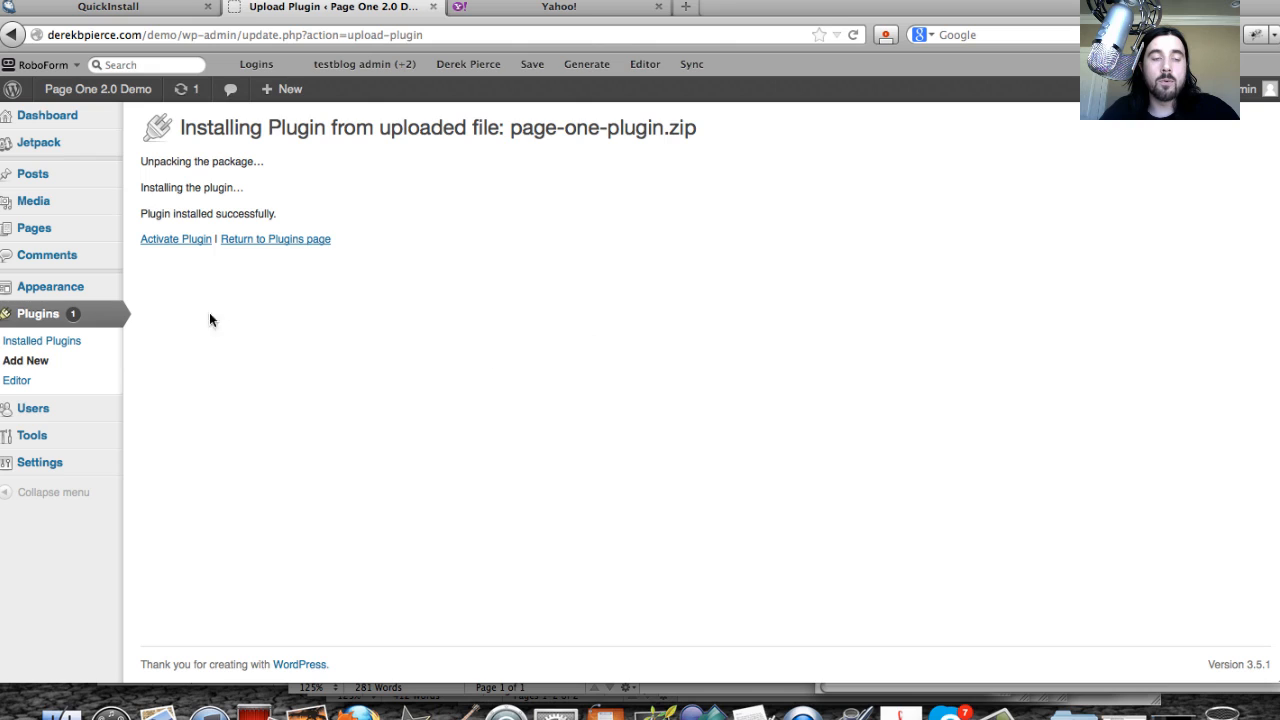
pyautogui.click(172, 245)
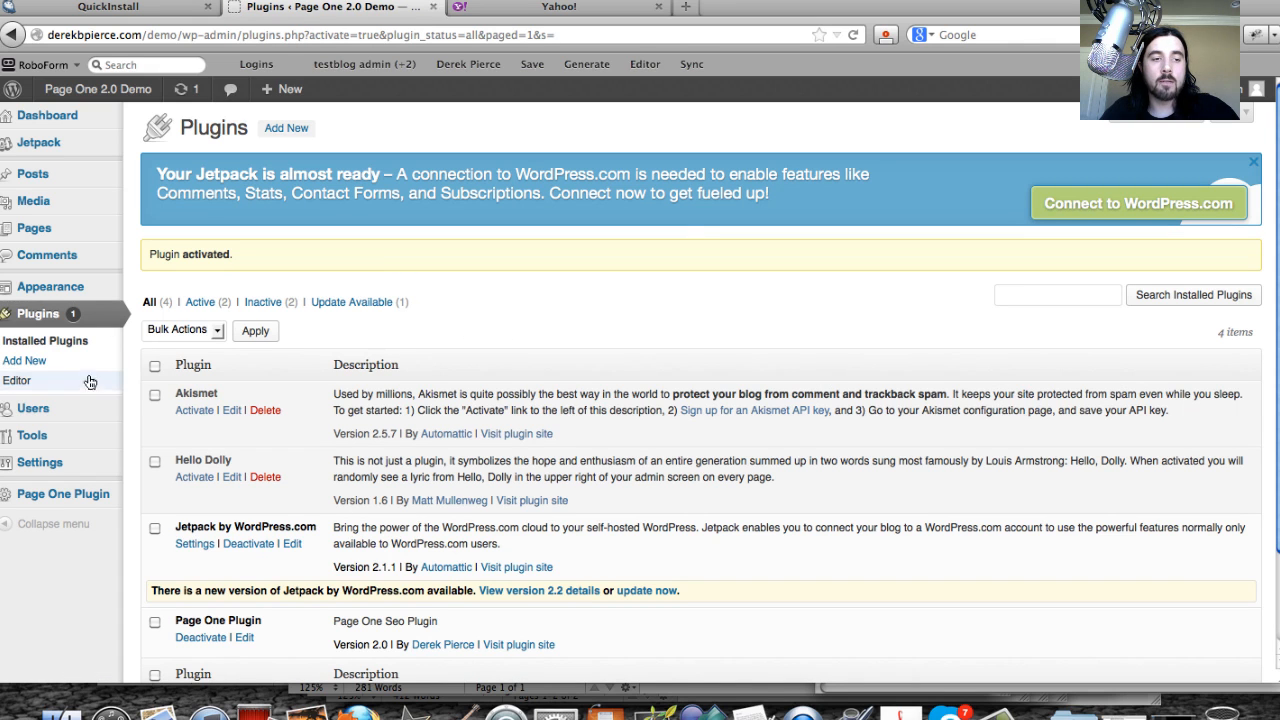
# - Open the Page One Plugin dashboard and go to its Step 1 page for installing, activating and optimizing plugins
pyautogui.click(48, 500)
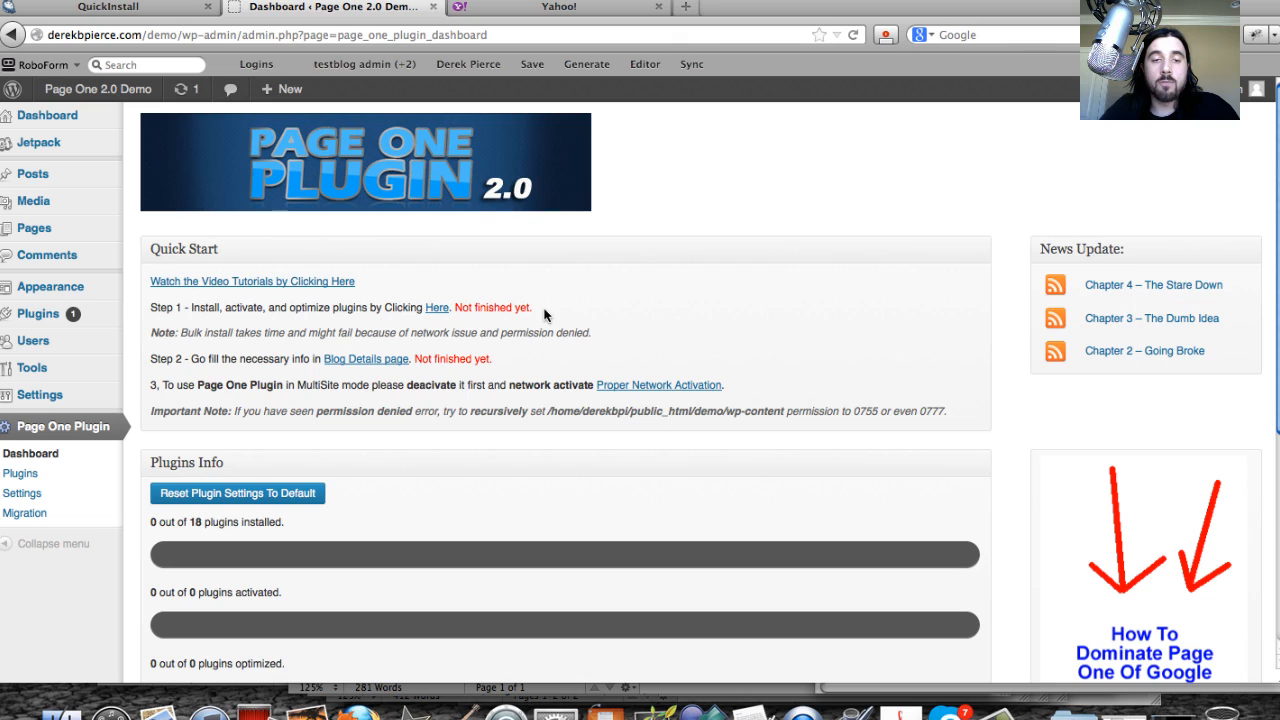
pyautogui.moveTo(533, 309)
pyautogui.mouseDown()
pyautogui.moveTo(451, 313)
pyautogui.moveTo(581, 304)
pyautogui.moveTo(476, 315)
pyautogui.moveTo(556, 307)
pyautogui.mouseUp()
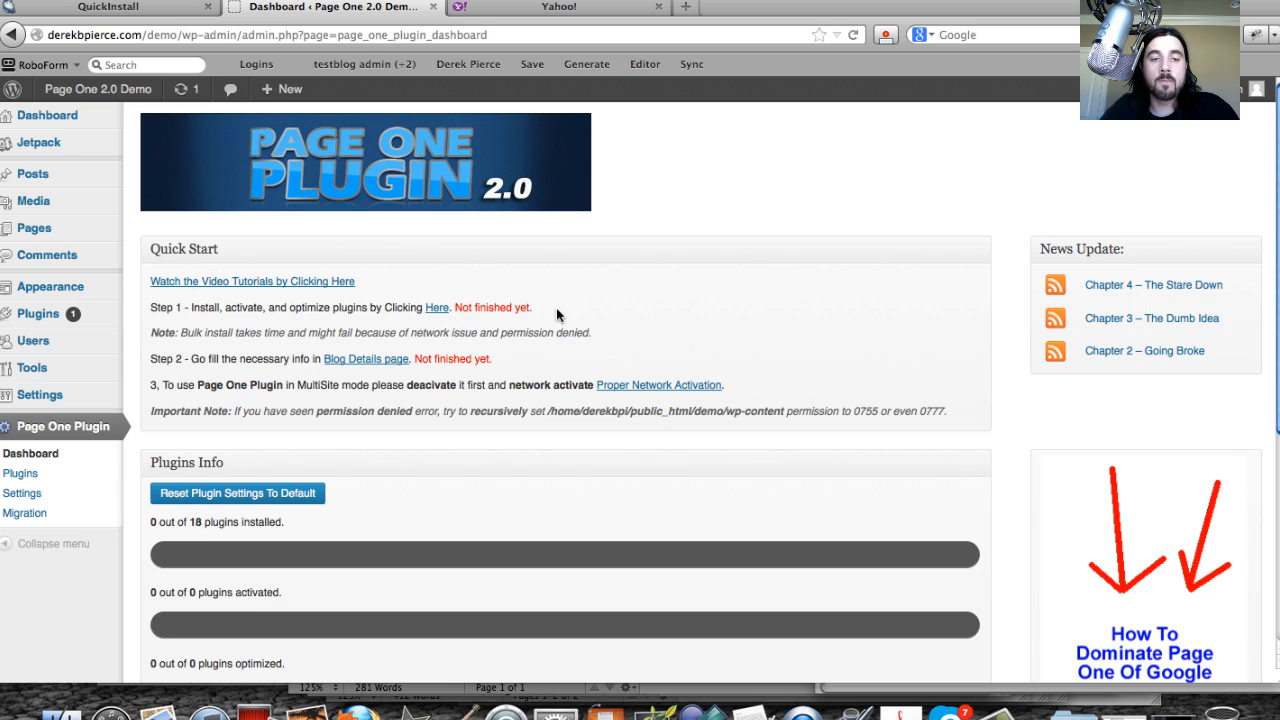
pyautogui.click(430, 310)
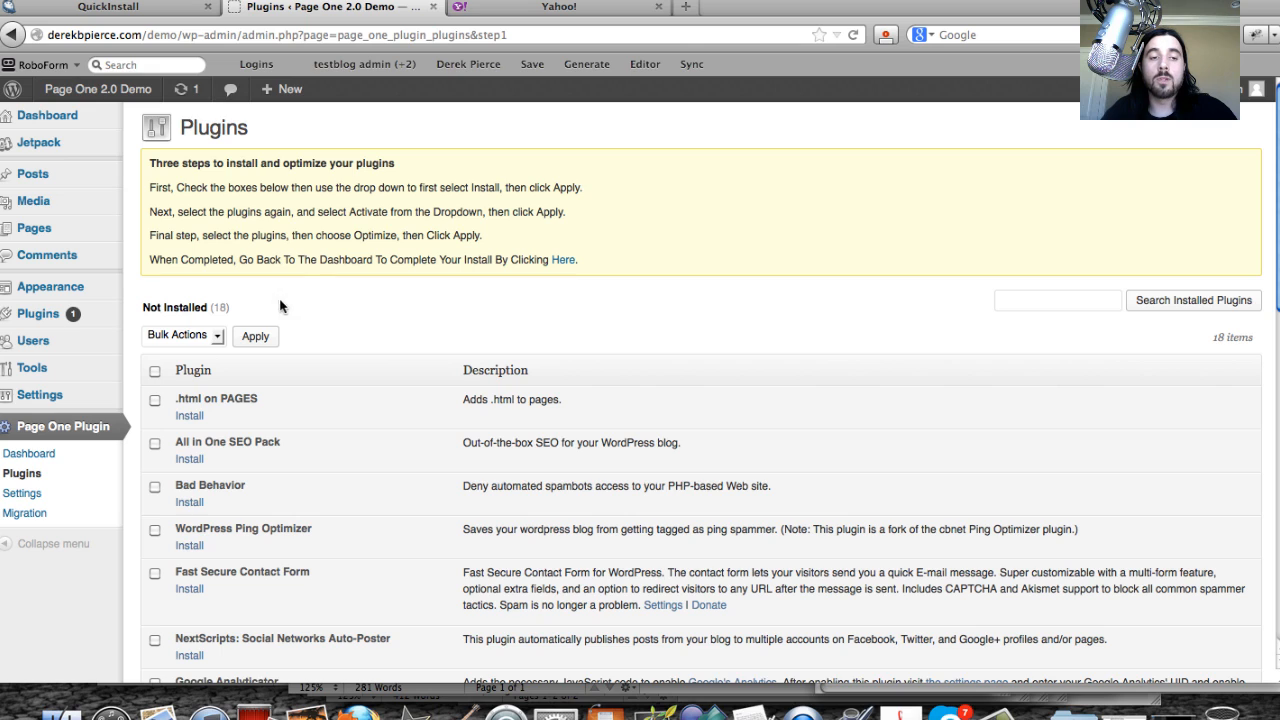
# - Select all plugins in the Not Installed list and apply the Install bulk action
pyautogui.click(155, 372)
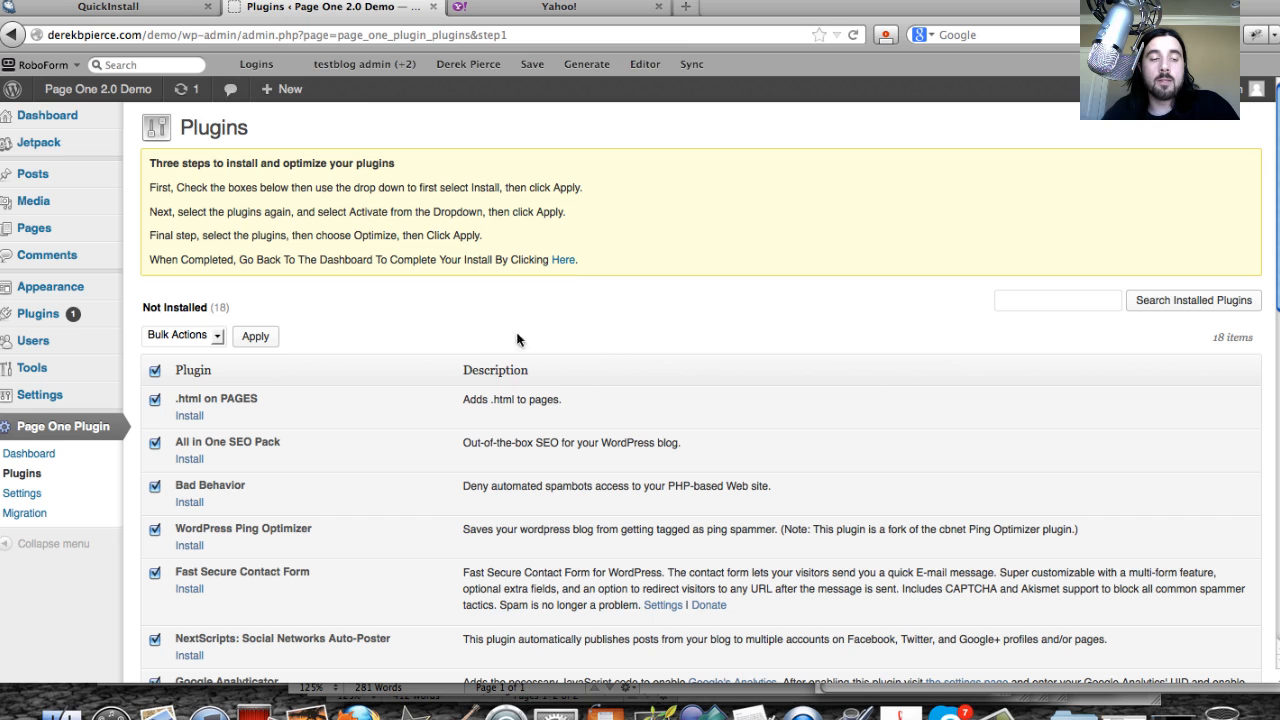
pyautogui.scroll(-2, 415, 360)
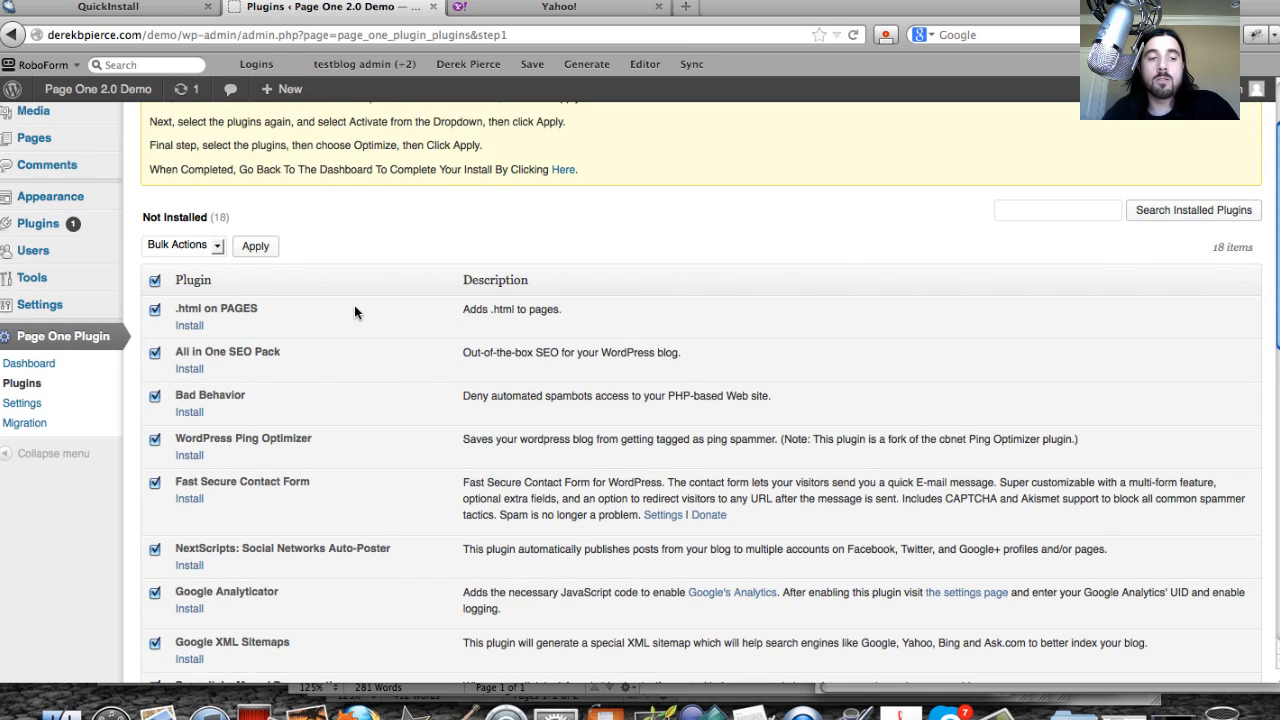
pyautogui.scroll(2, 354, 312)
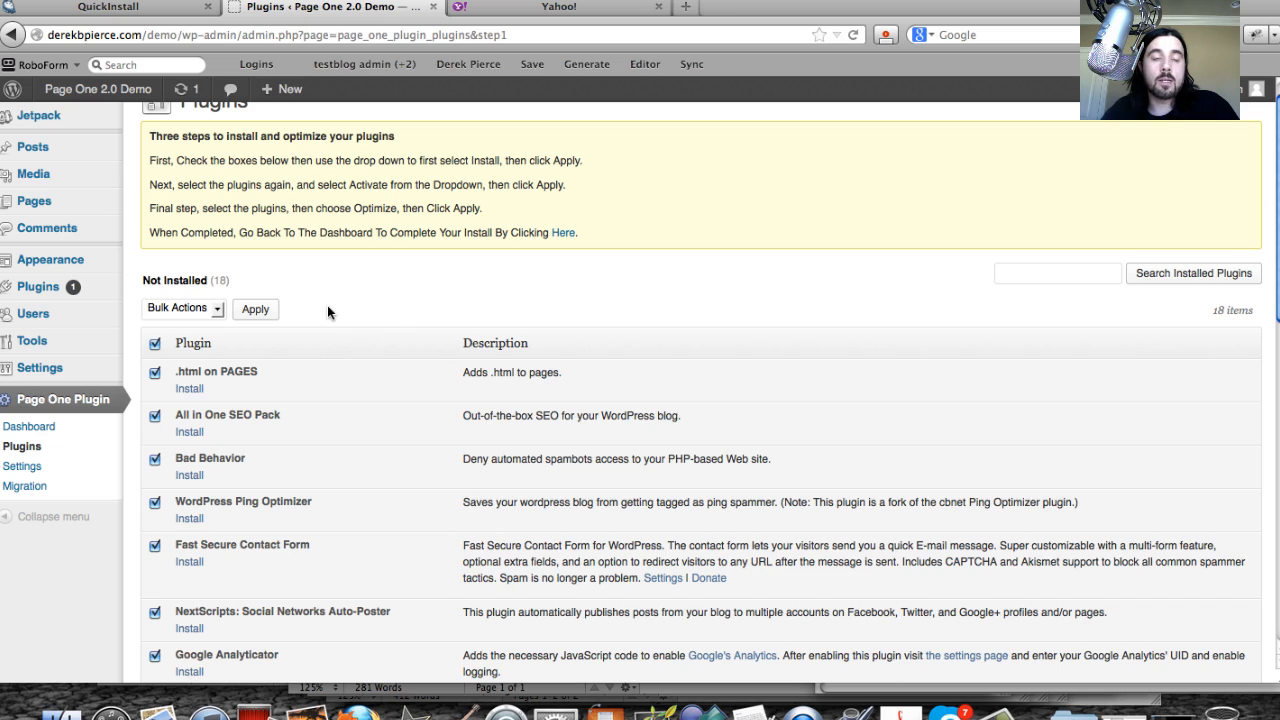
pyautogui.moveTo(123, 325)
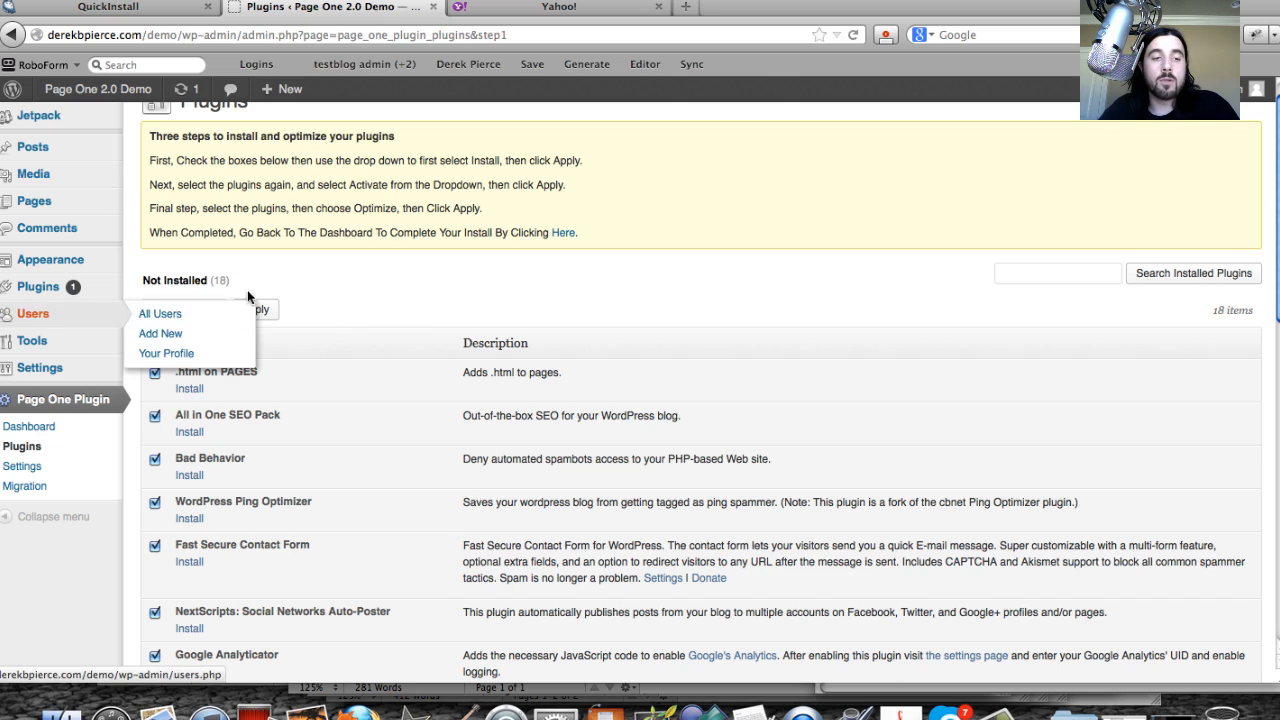
pyautogui.click(191, 309)
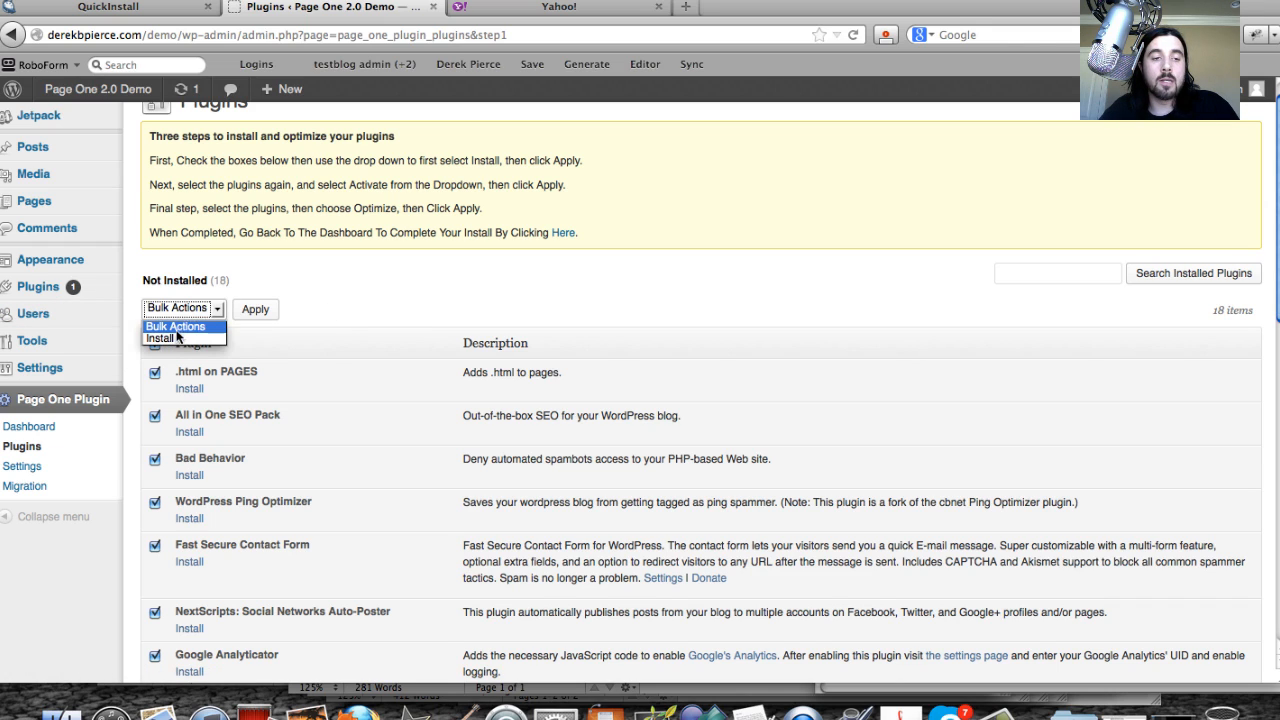
pyautogui.click(176, 338)
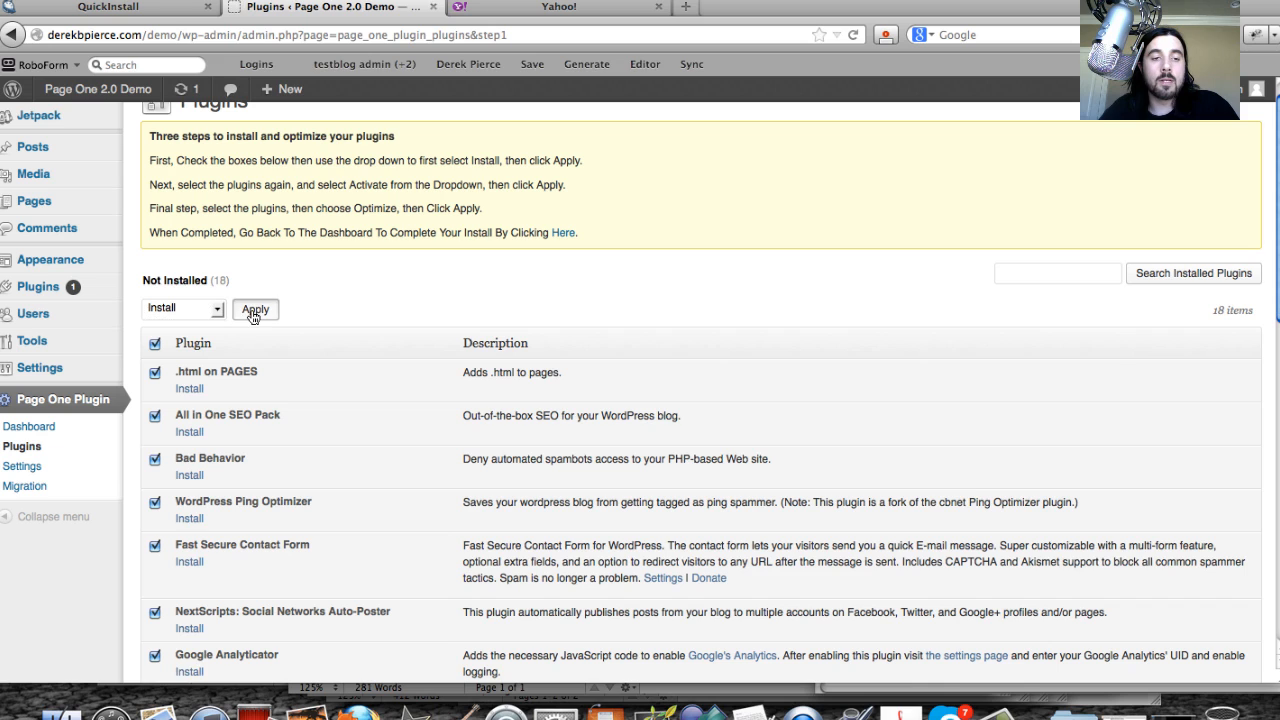
pyautogui.click(254, 311)
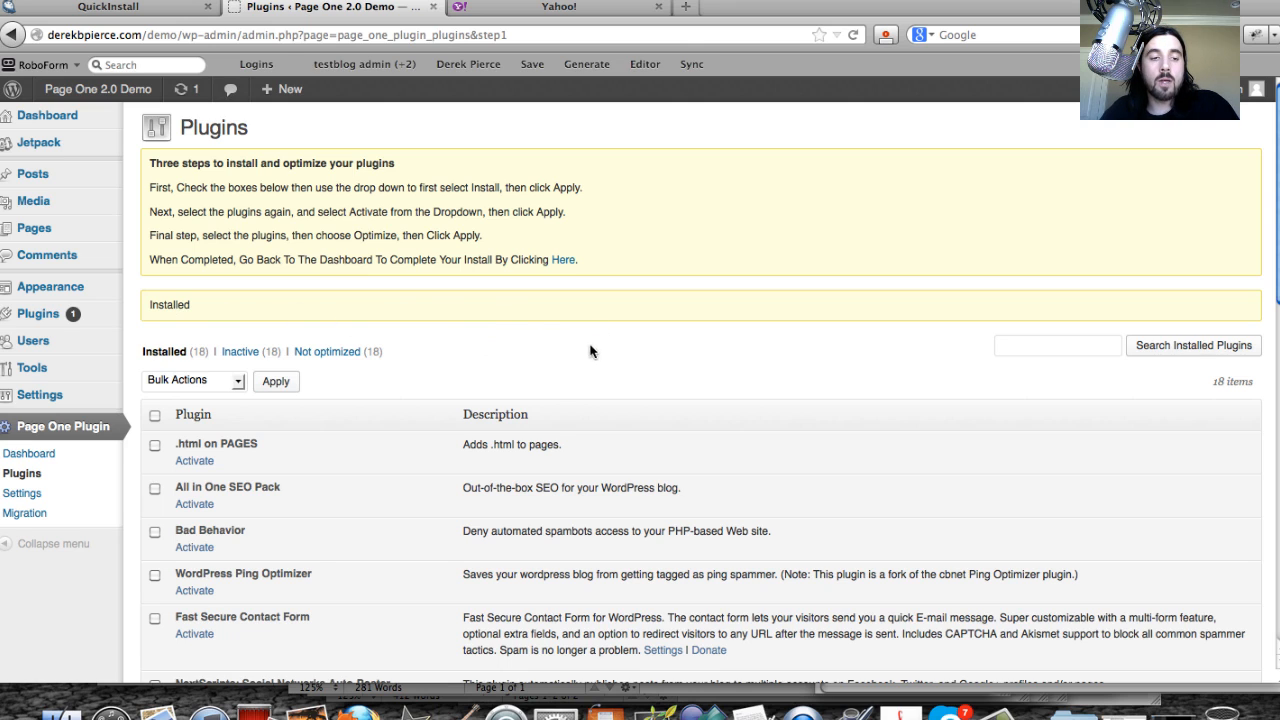
# - Select all the installed plugins and apply the Activate bulk action
pyautogui.scroll(-2, 495, 348)
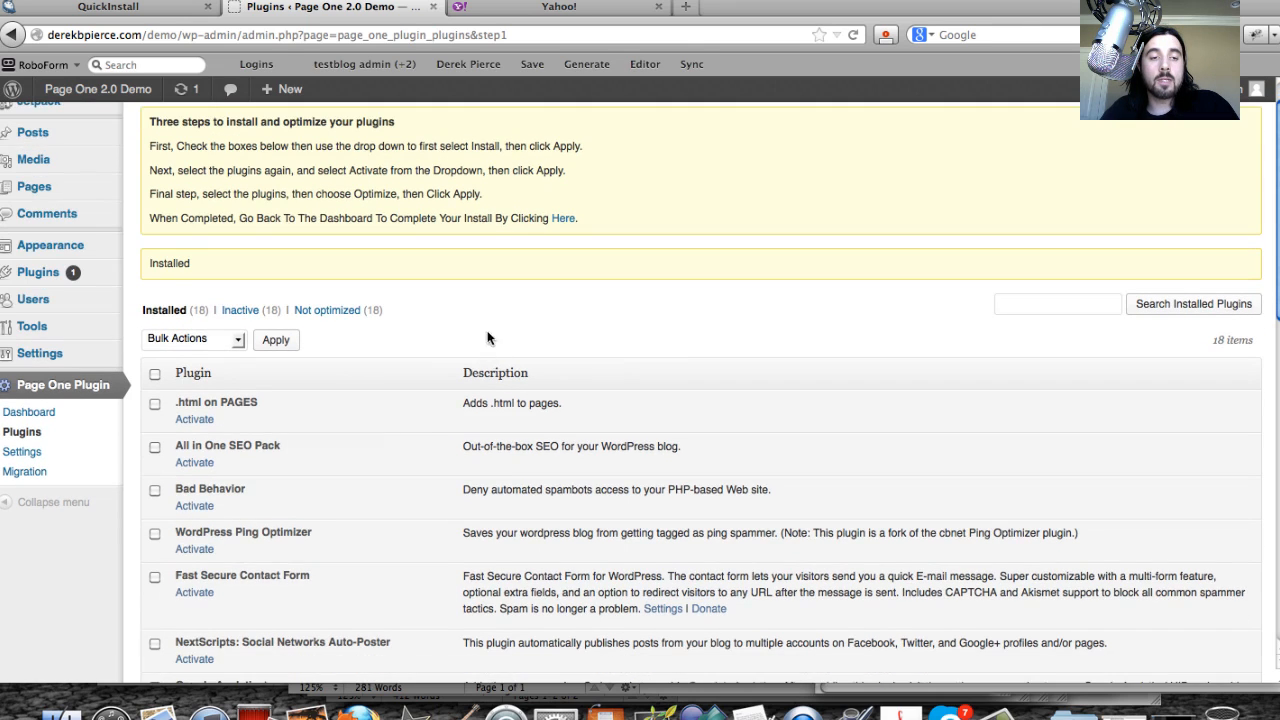
pyautogui.click(155, 374)
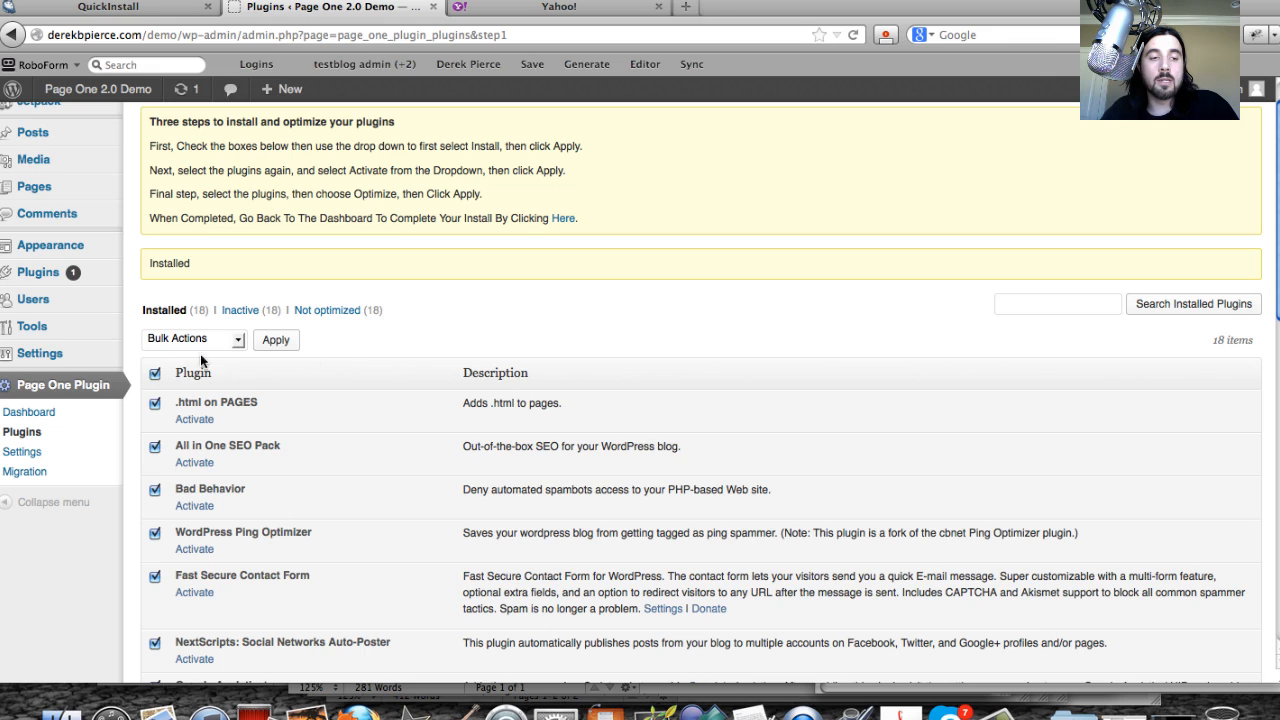
pyautogui.click(184, 339)
pyautogui.click(178, 368)
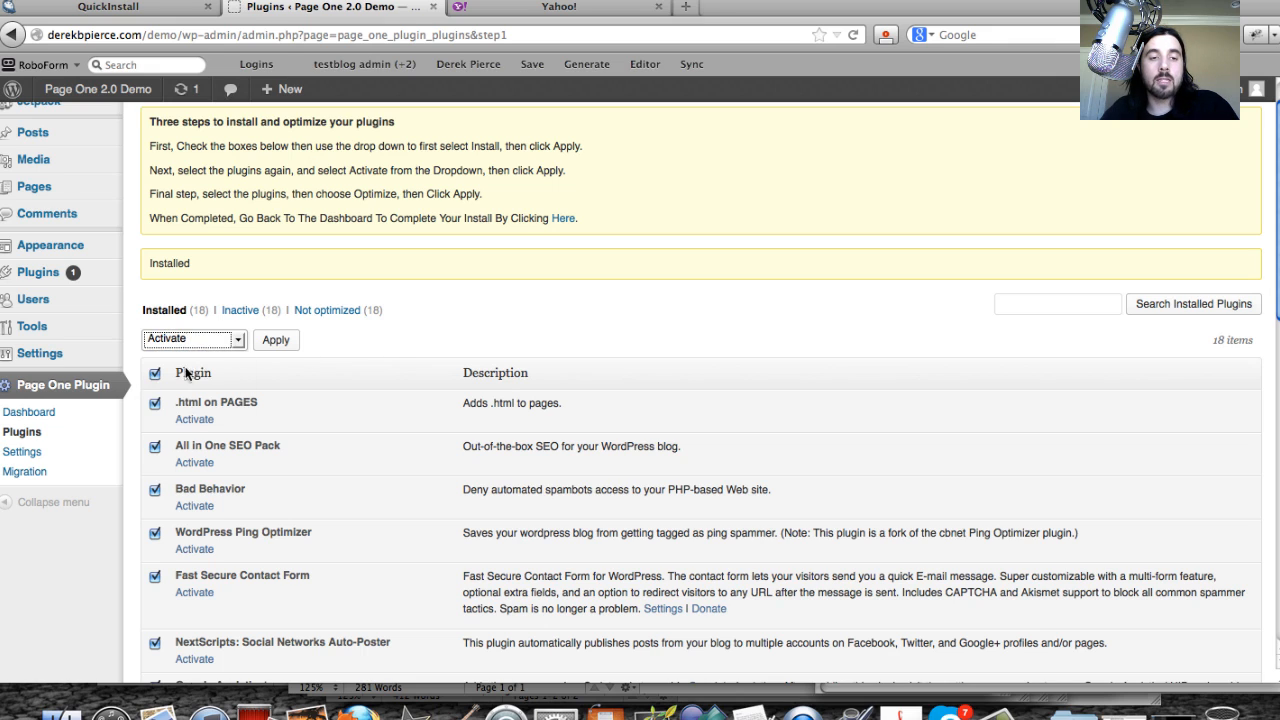
pyautogui.click(277, 340)
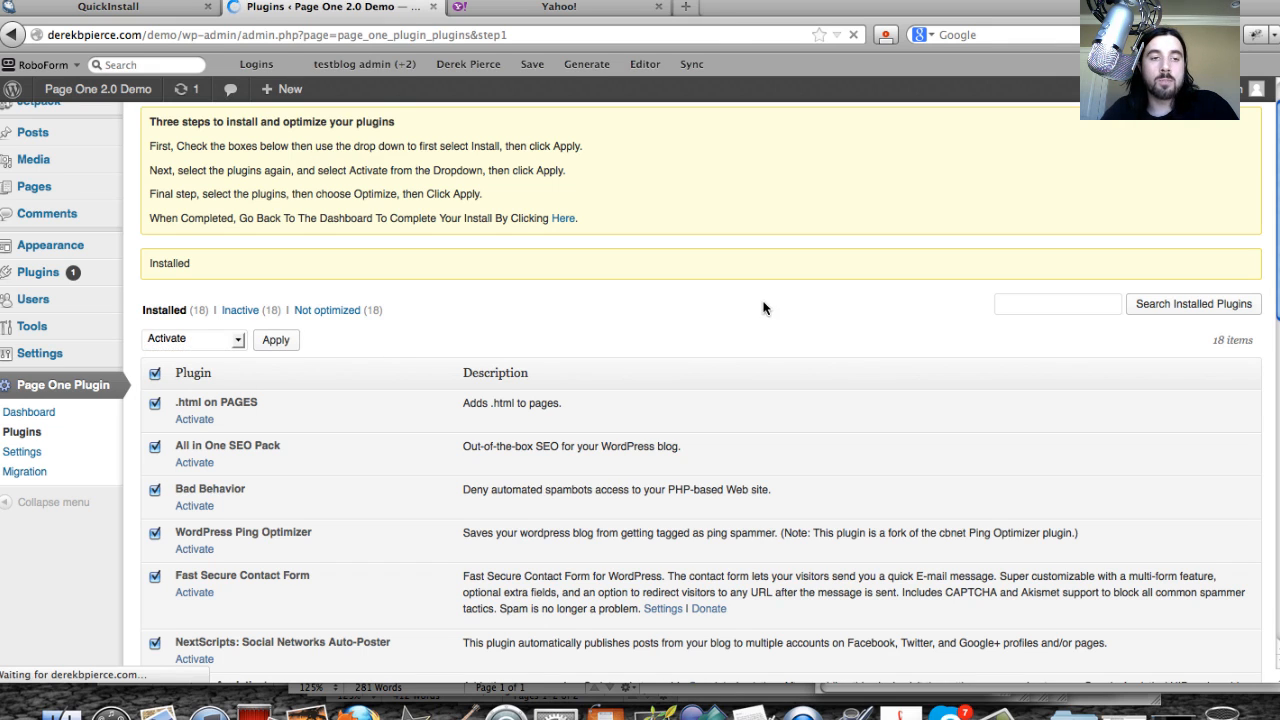
# - Select all the activated plugins and apply the Optimize bulk action
pyautogui.scroll(-1, 434, 277)
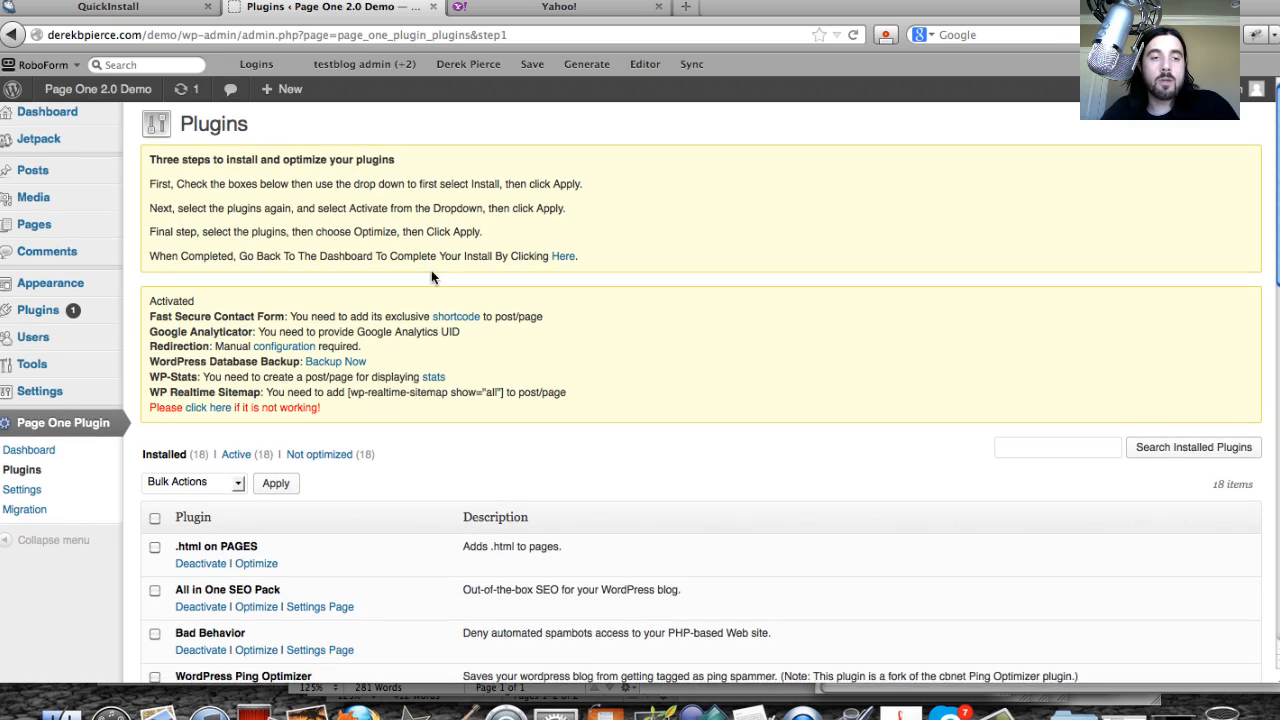
pyautogui.scroll(-5, 340, 290)
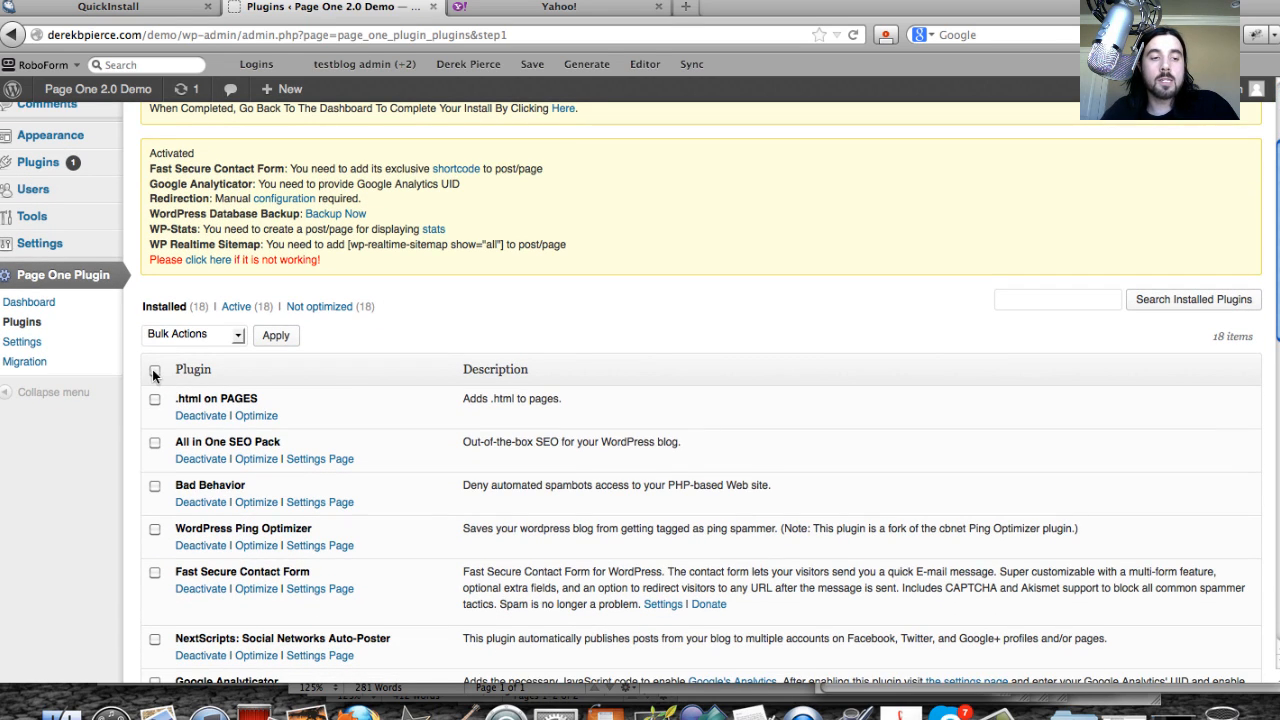
pyautogui.click(155, 372)
pyautogui.click(175, 334)
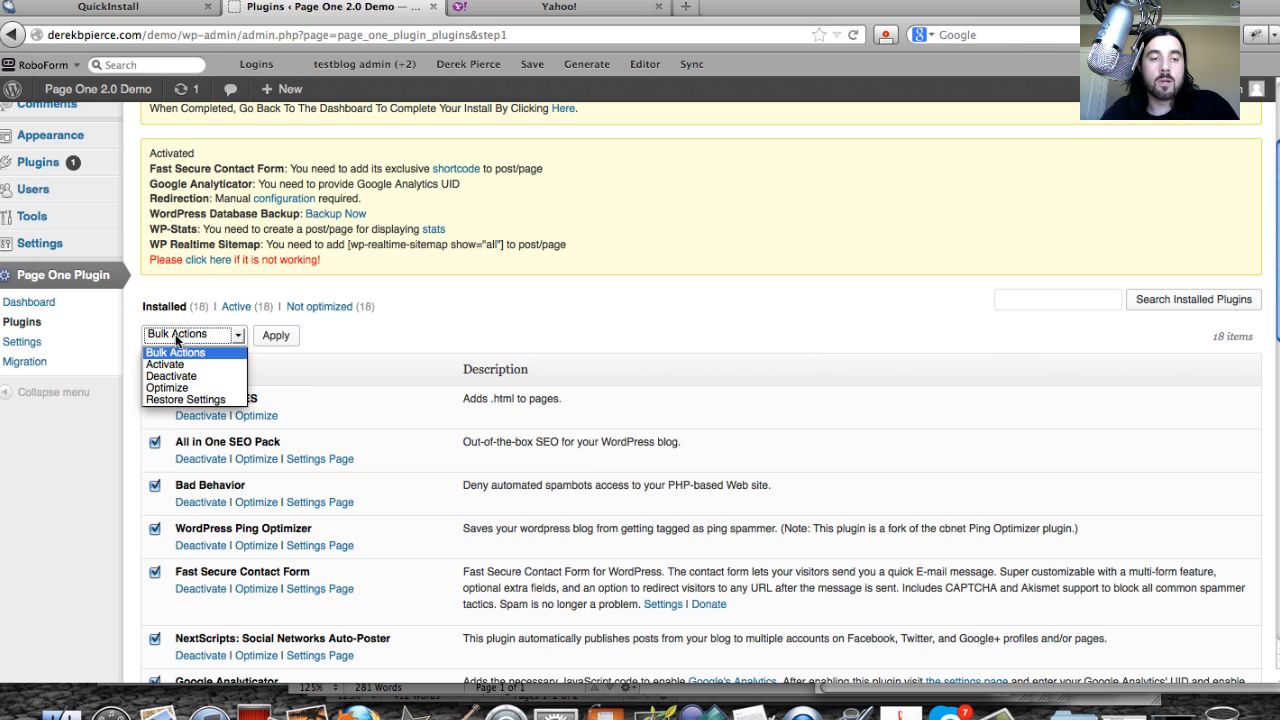
pyautogui.click(181, 388)
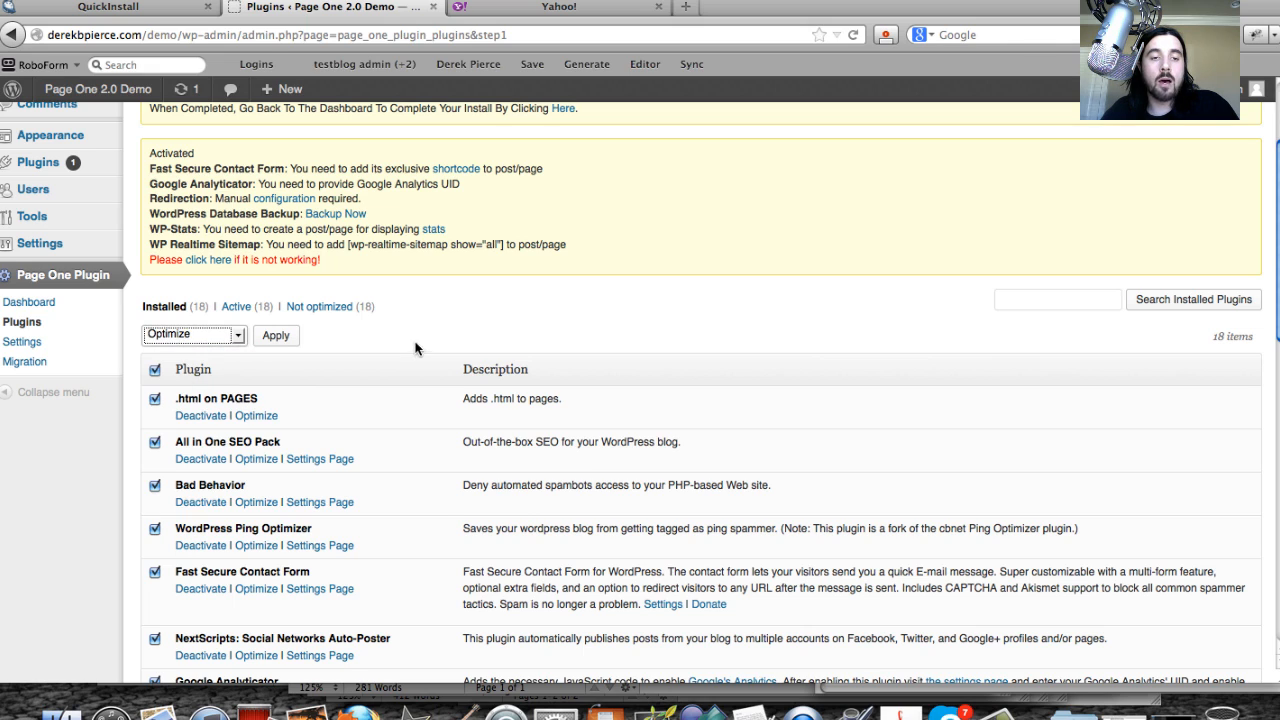
pyautogui.click(276, 338)
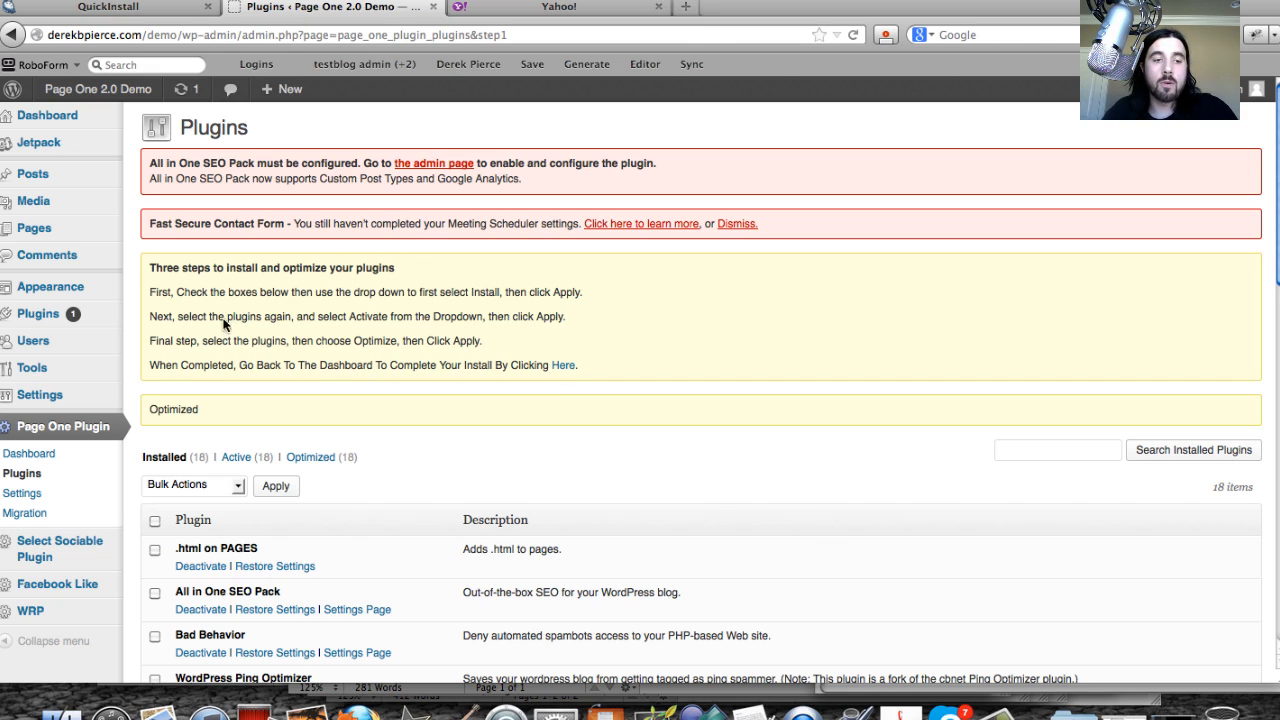
# - Return to the Page One Plugin dashboard and open the Blog Details page from Step 2
pyautogui.moveTo(203, 412); pyautogui.dragTo(169, 412)
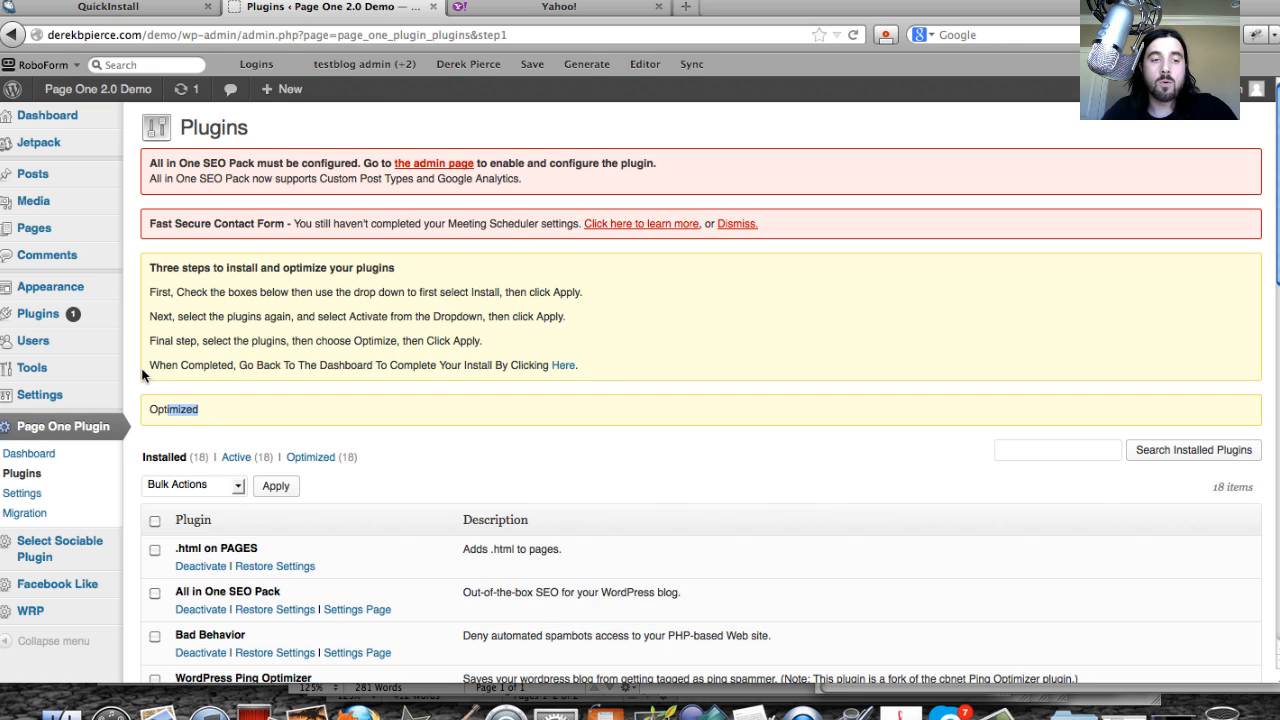
pyautogui.moveTo(145, 368); pyautogui.dragTo(430, 370)
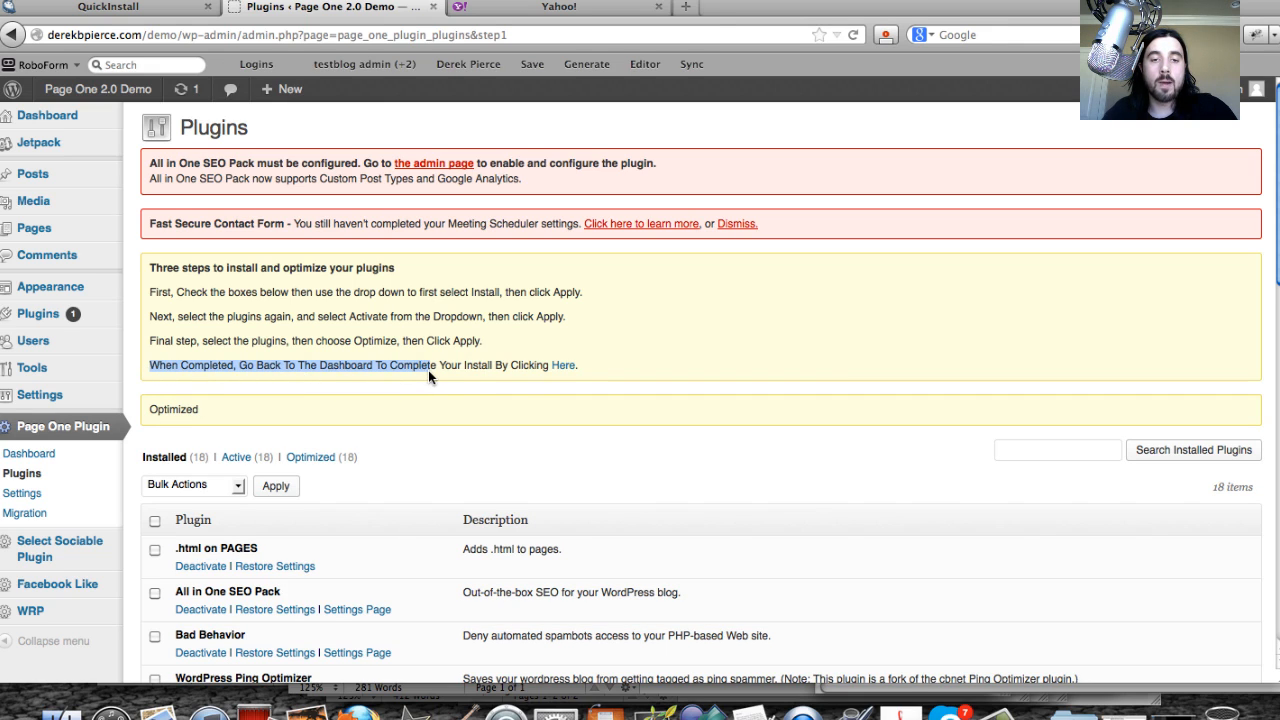
pyautogui.click(561, 371)
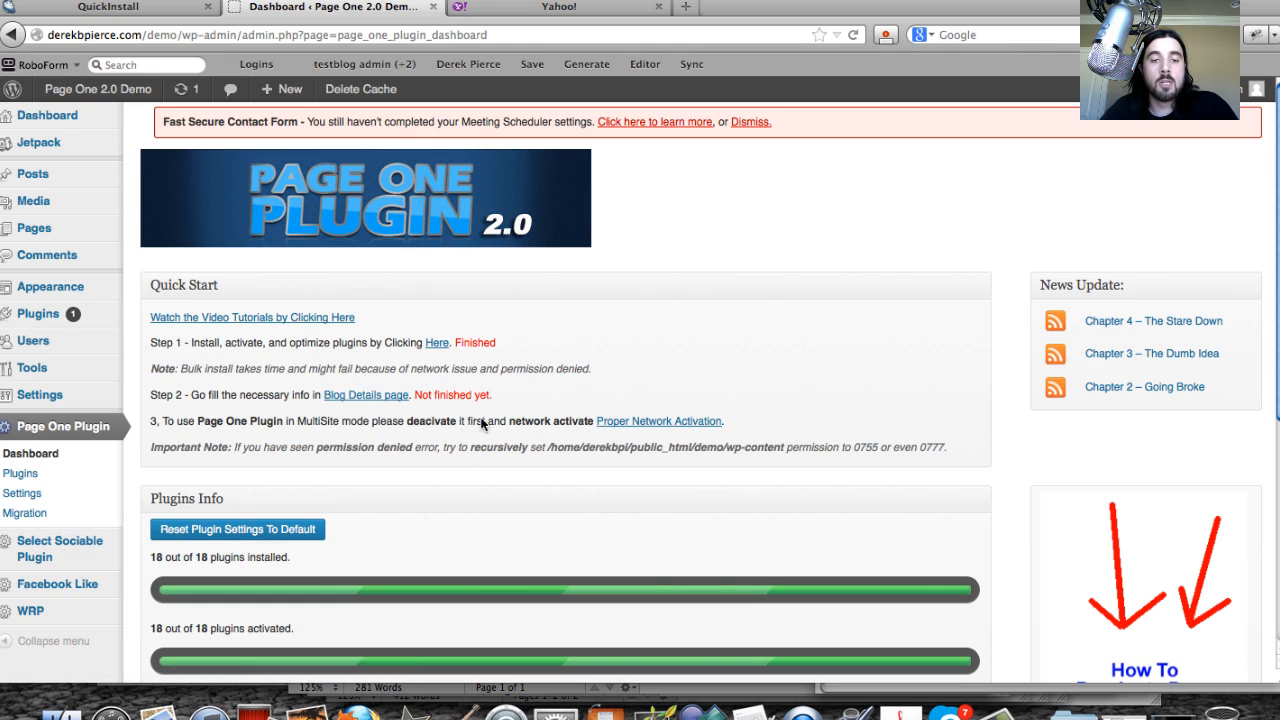
pyautogui.moveTo(503, 338); pyautogui.dragTo(458, 342)
pyautogui.click(348, 398)
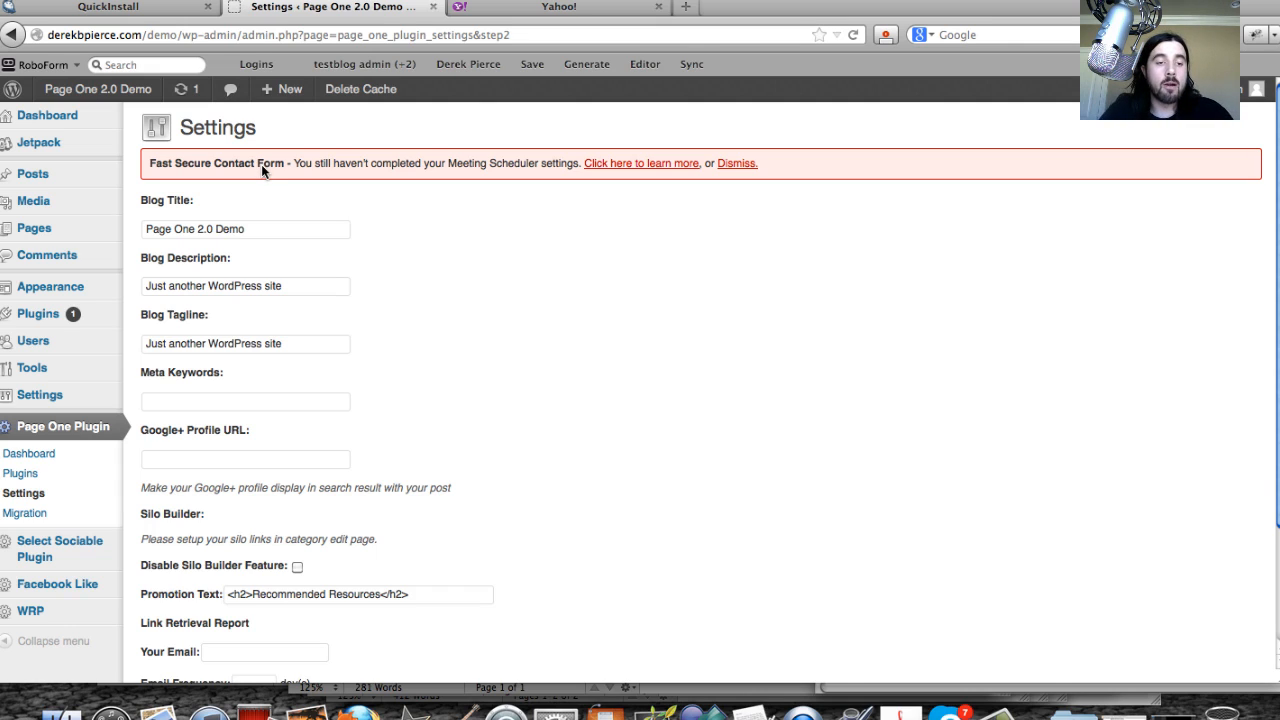
# - Open the demo site's front page in a new tab and check its title and tagline in the header
pyautogui.rightClick(143, 91)
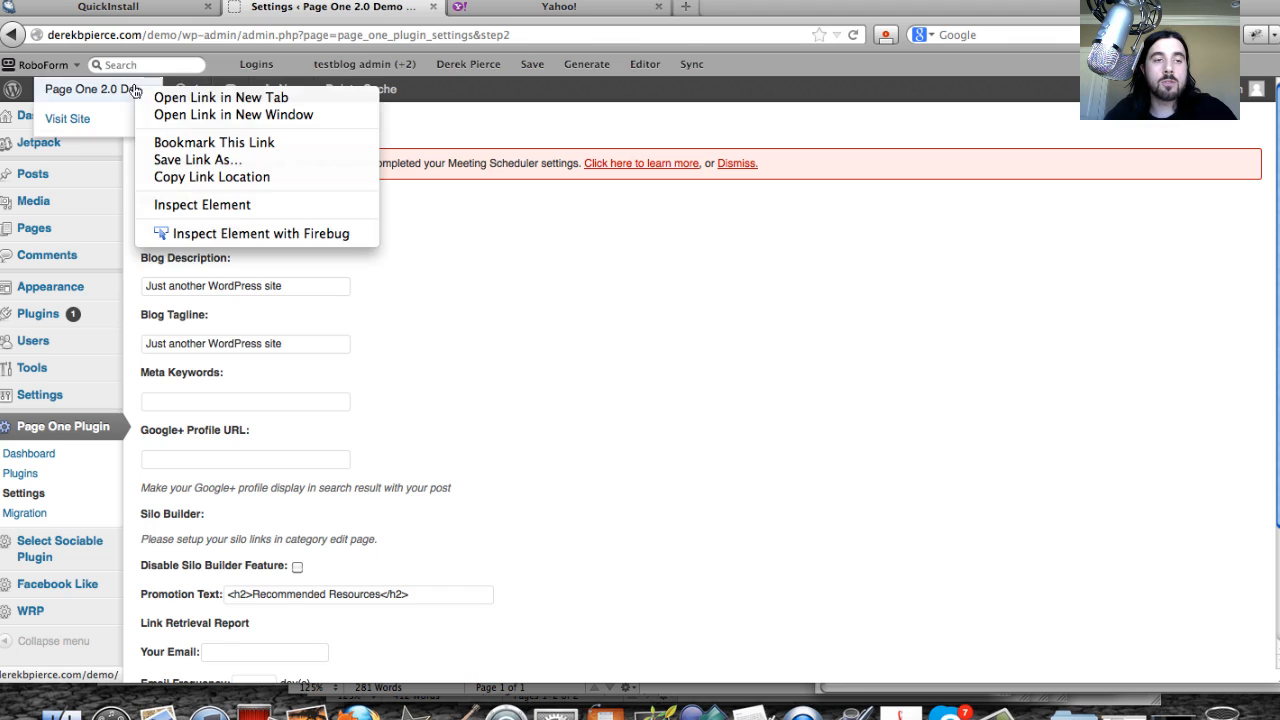
pyautogui.press('Escape')
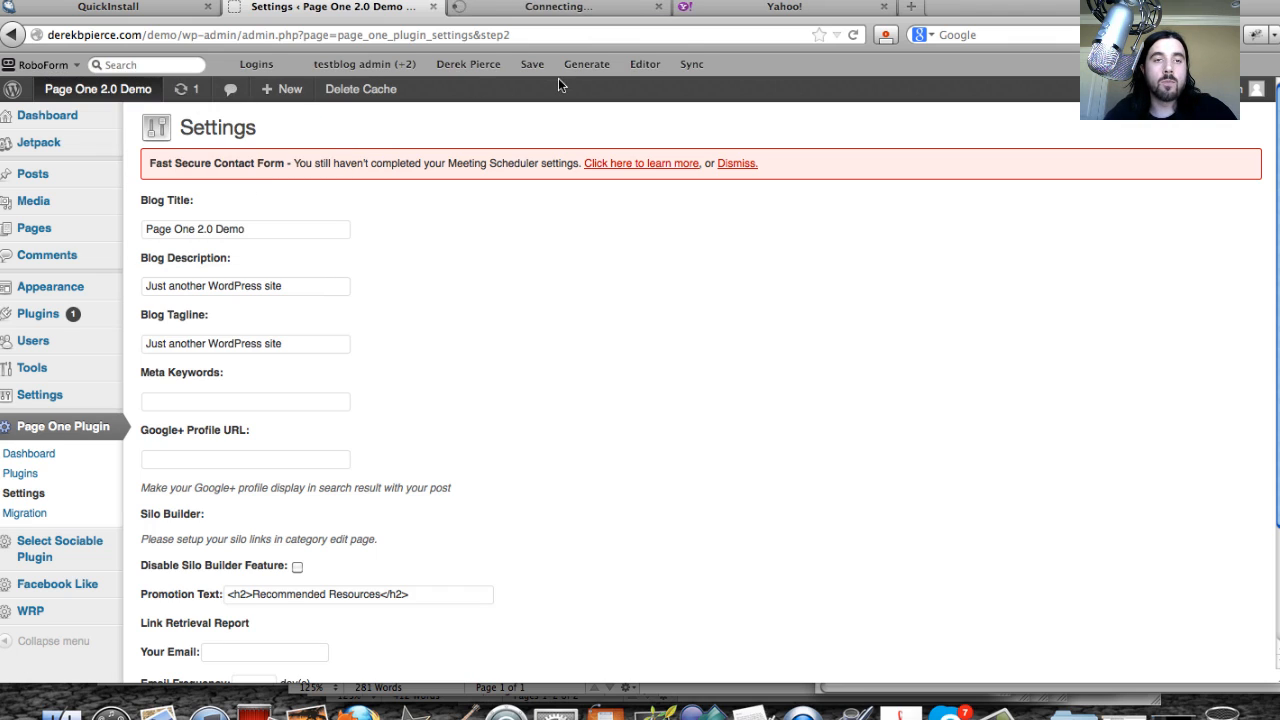
pyautogui.click(528, 8)
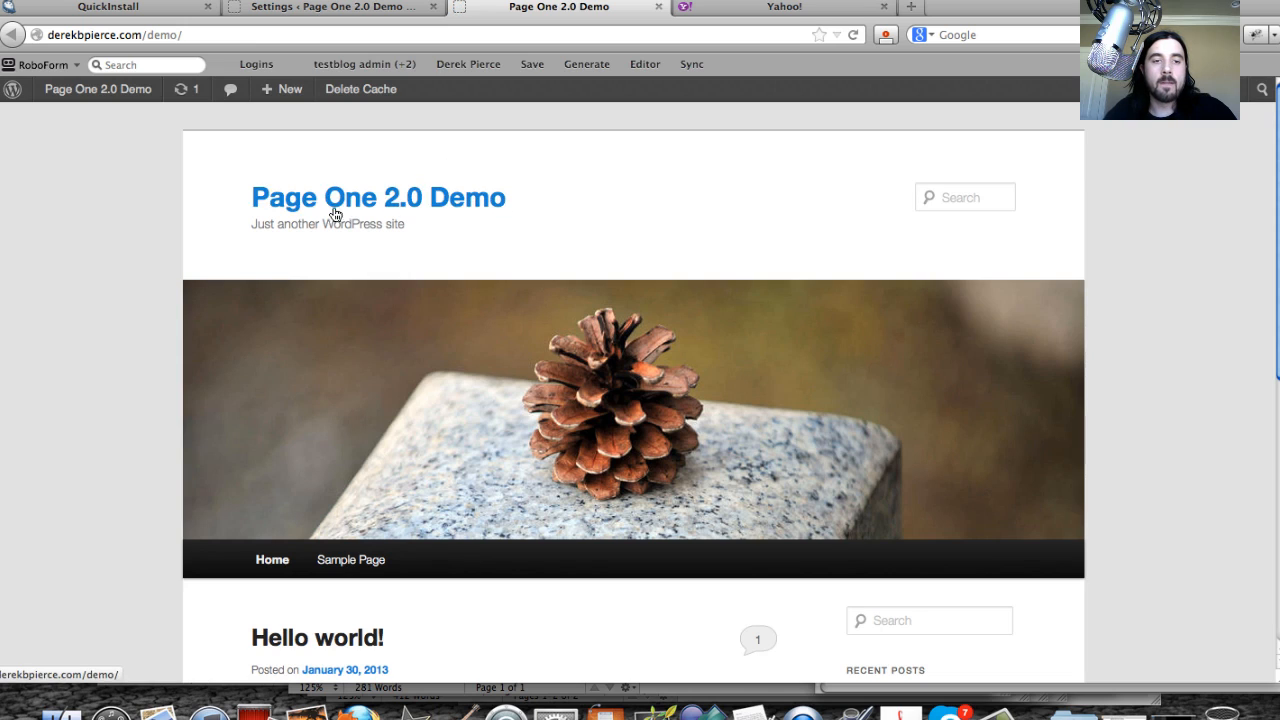
pyautogui.moveTo(407, 230)
pyautogui.mouseDown()
pyautogui.moveTo(250, 224)
pyautogui.moveTo(419, 221)
pyautogui.mouseUp()
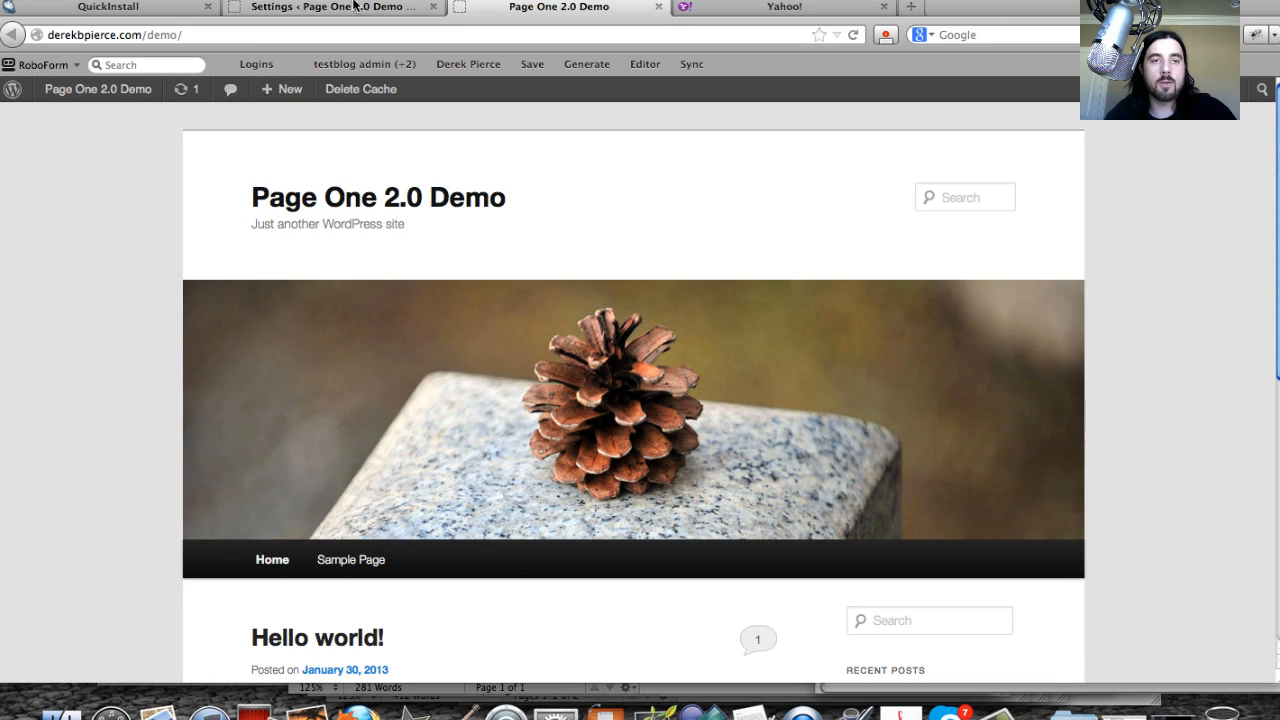
# - Return to the plugin settings and set the Blog Description to "Page One Plugin 2.0 is a killer plugin that drives free seo traffic!"
pyautogui.click(356, 8)
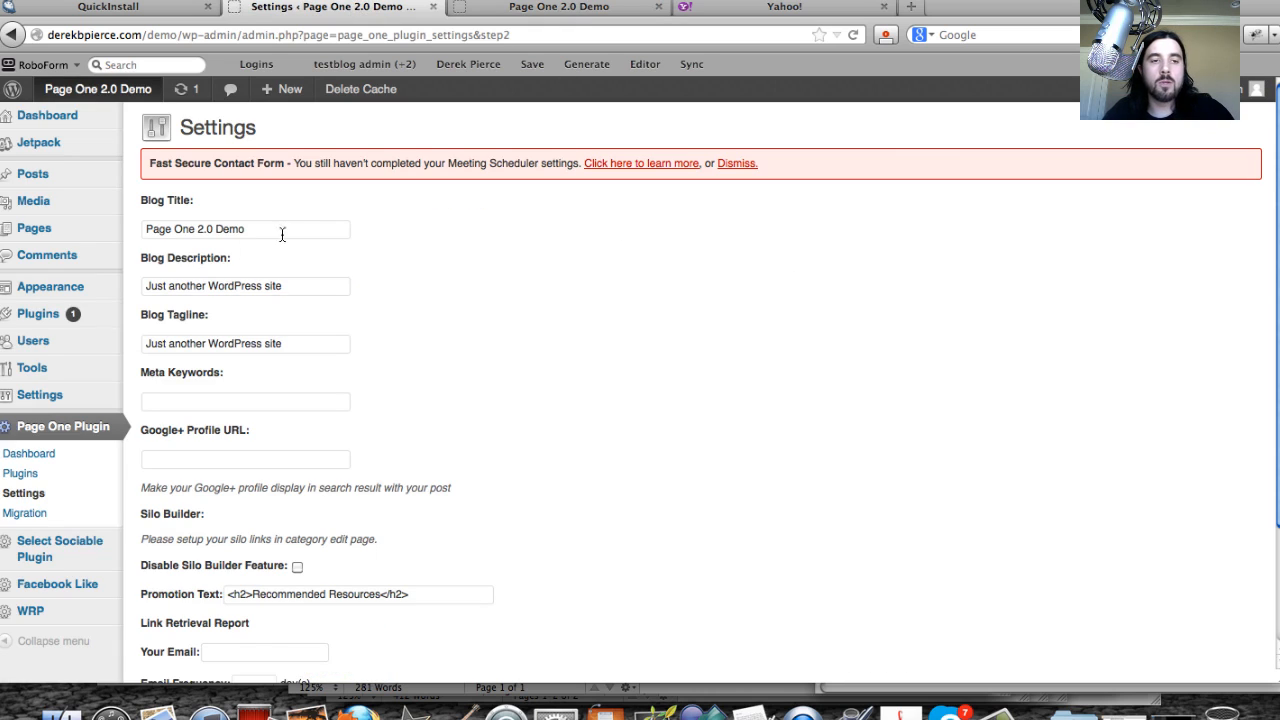
pyautogui.moveTo(298, 229); pyautogui.dragTo(152, 224)
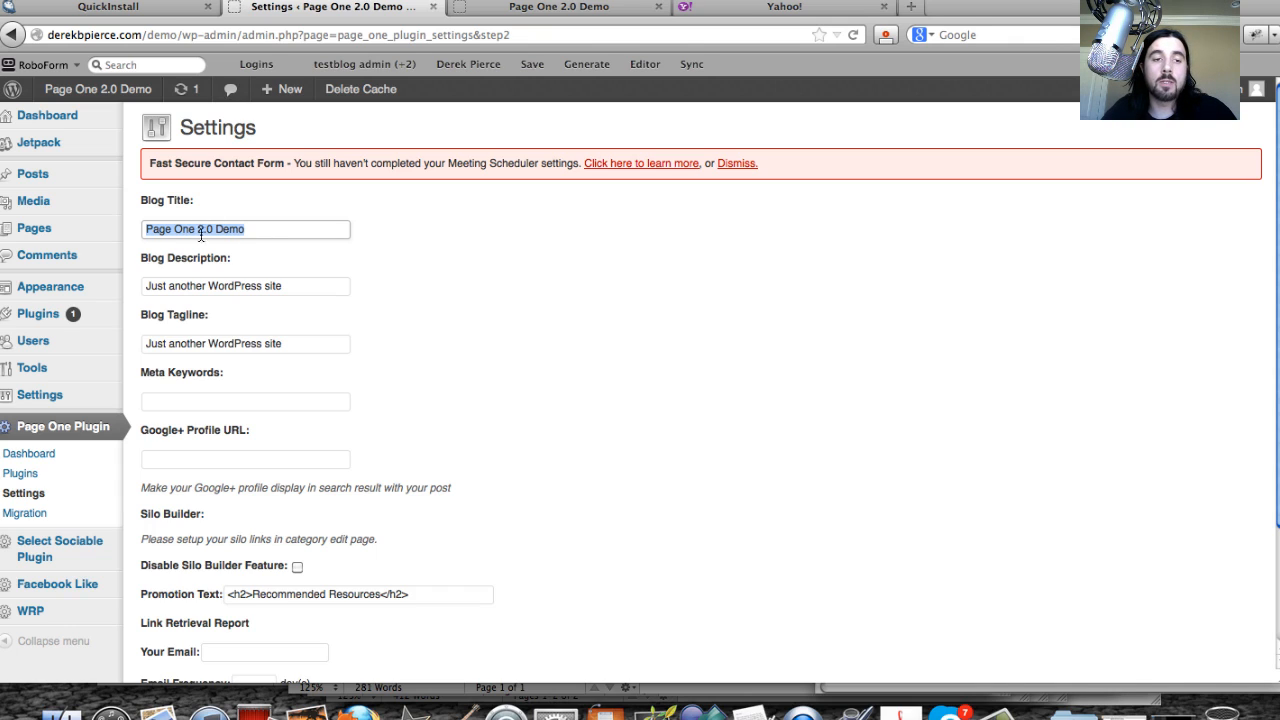
pyautogui.tripleClick(293, 286)
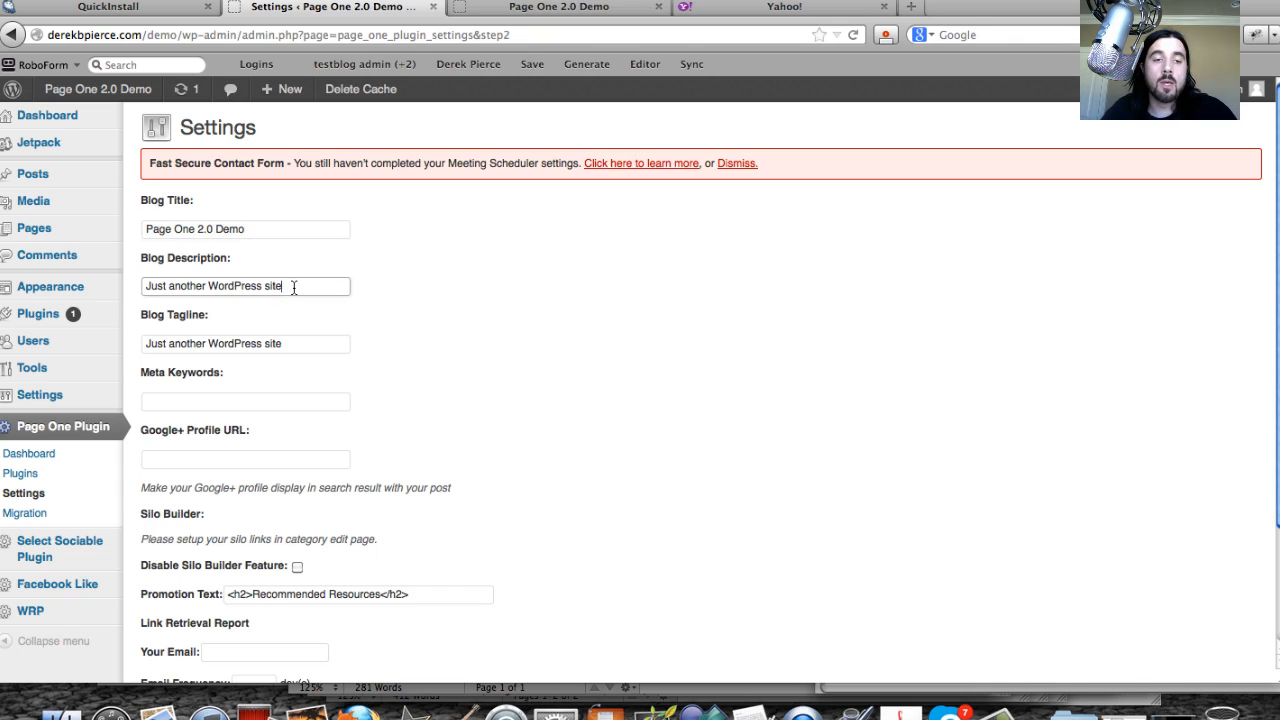
pyautogui.write('P')
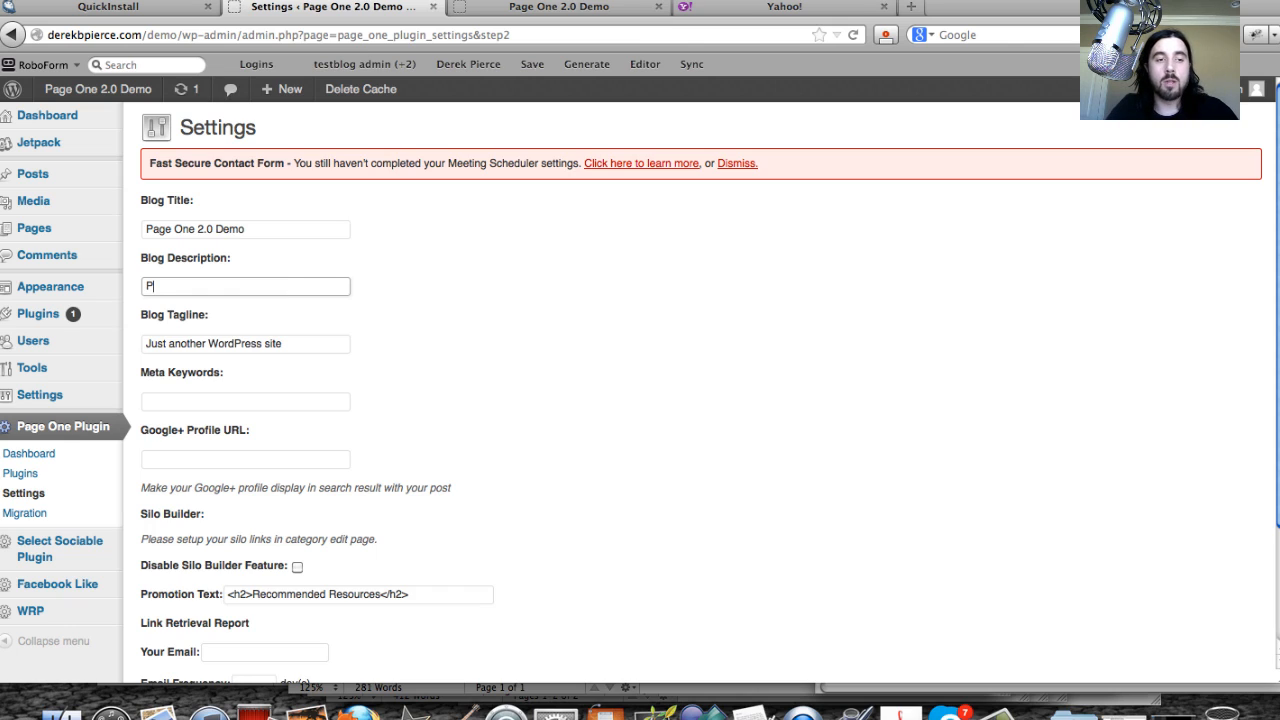
pyautogui.write('age One Plguin')
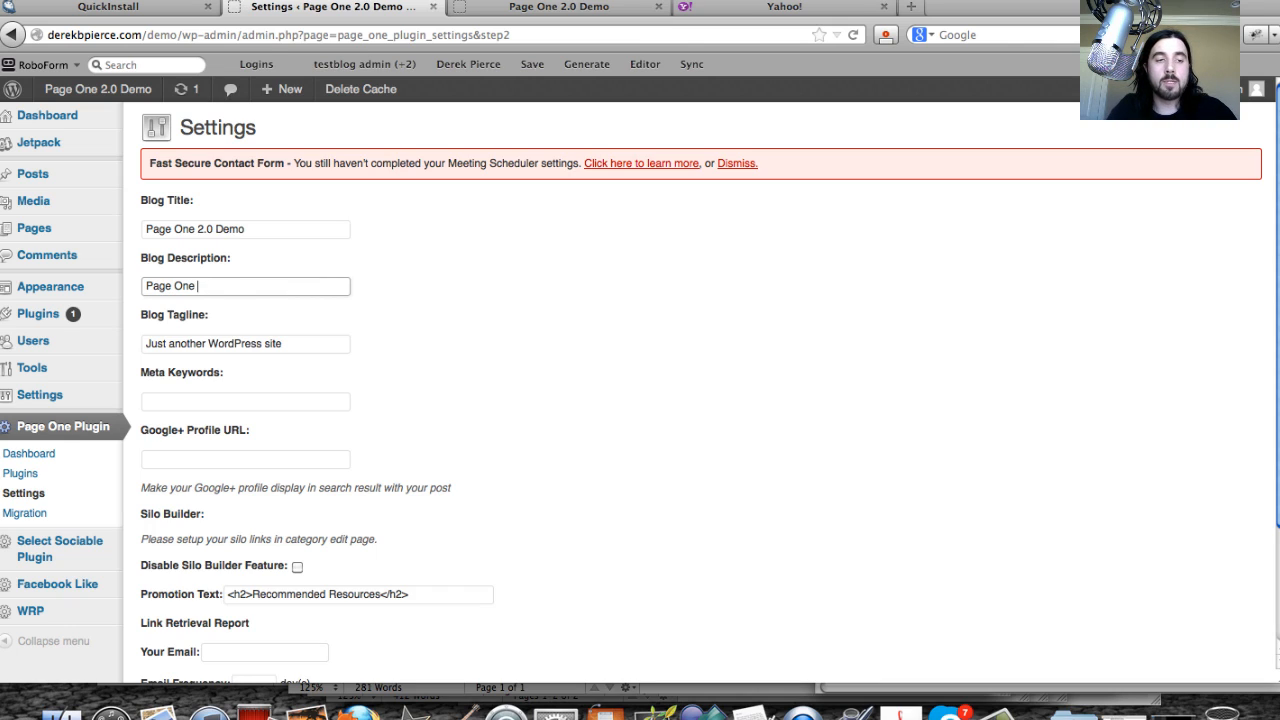
pyautogui.press('BackSpace')
pyautogui.press('BackSpace')
pyautogui.press('BackSpace')
pyautogui.press('BackSpace')
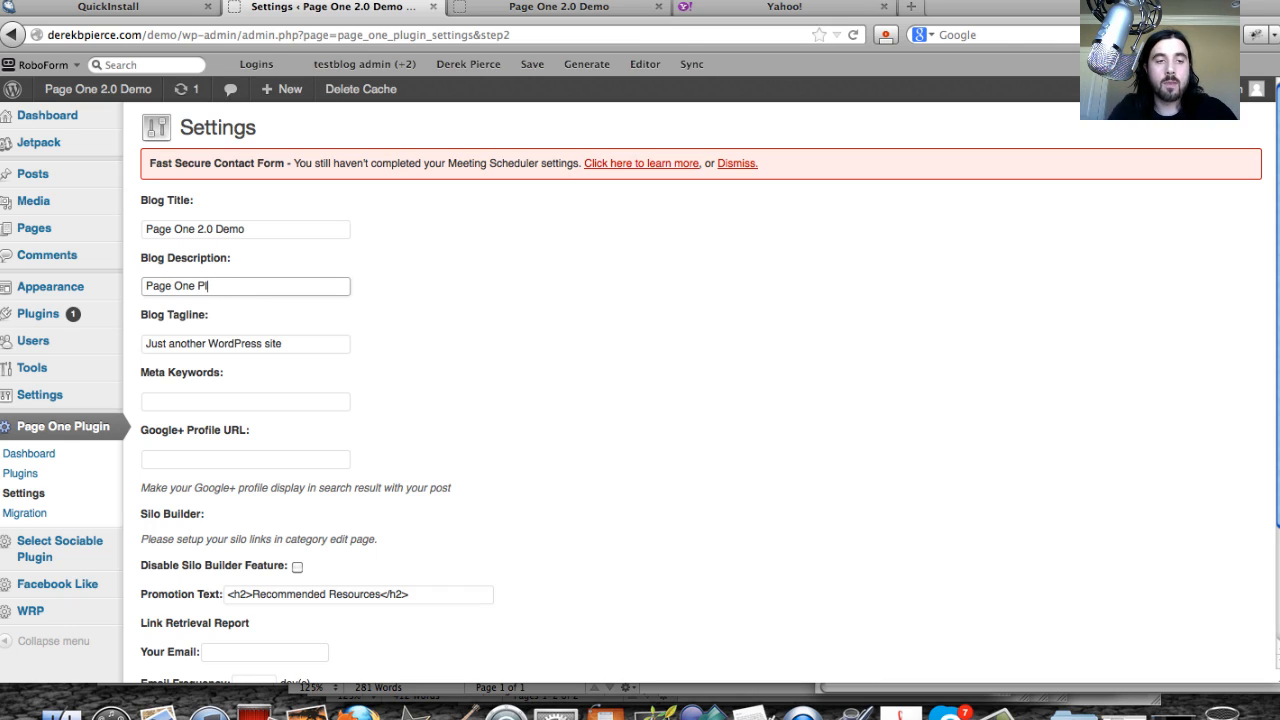
pyautogui.write('ugin 2.0')
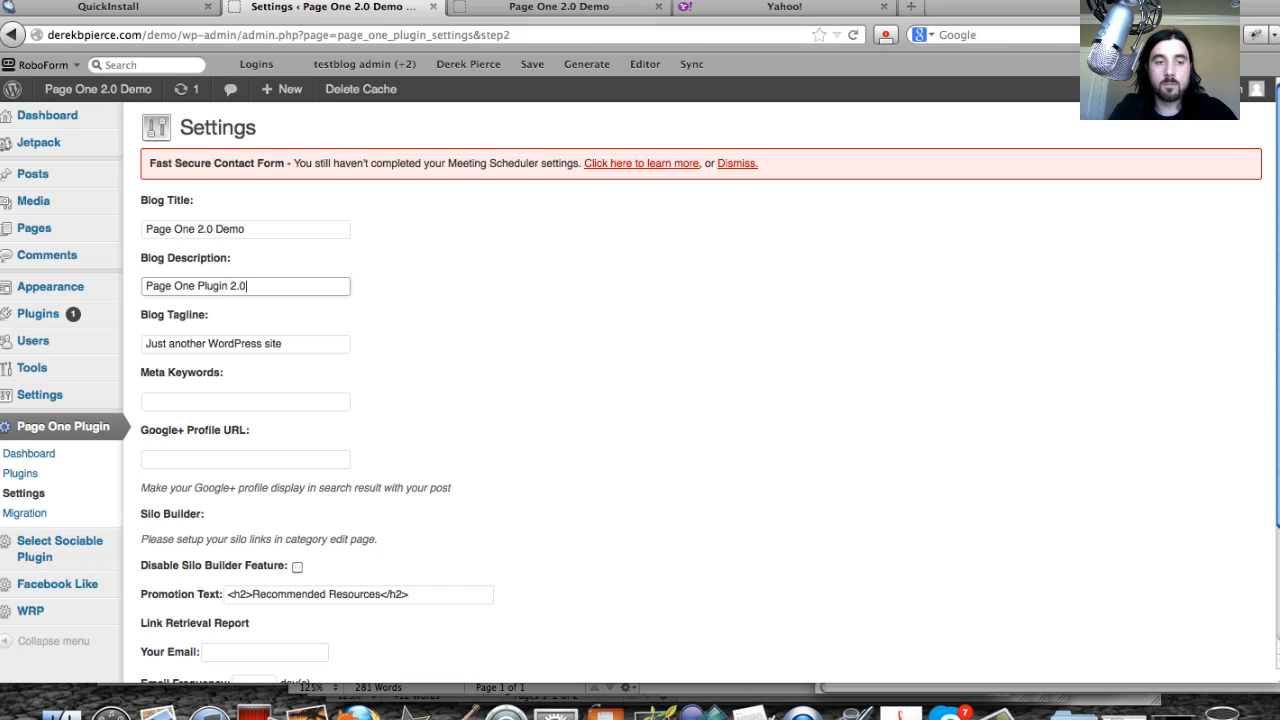
pyautogui.write(' is a killer plugin that')
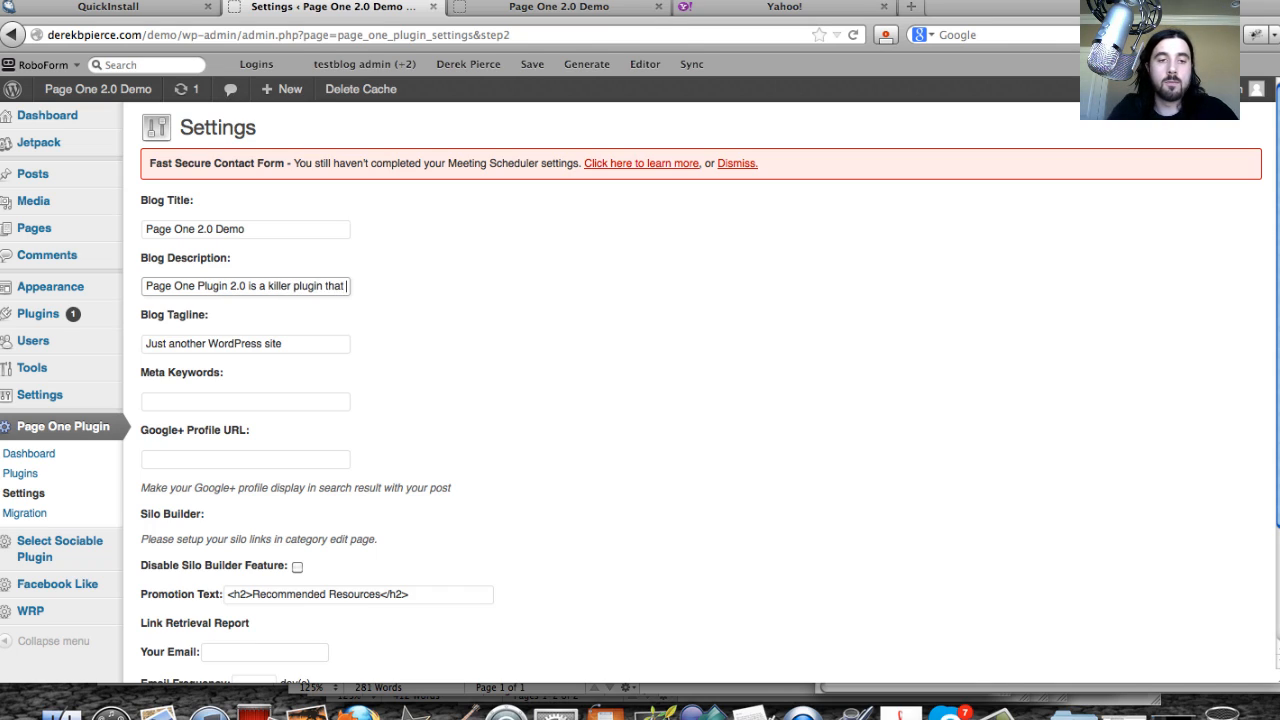
pyautogui.write(' drove')
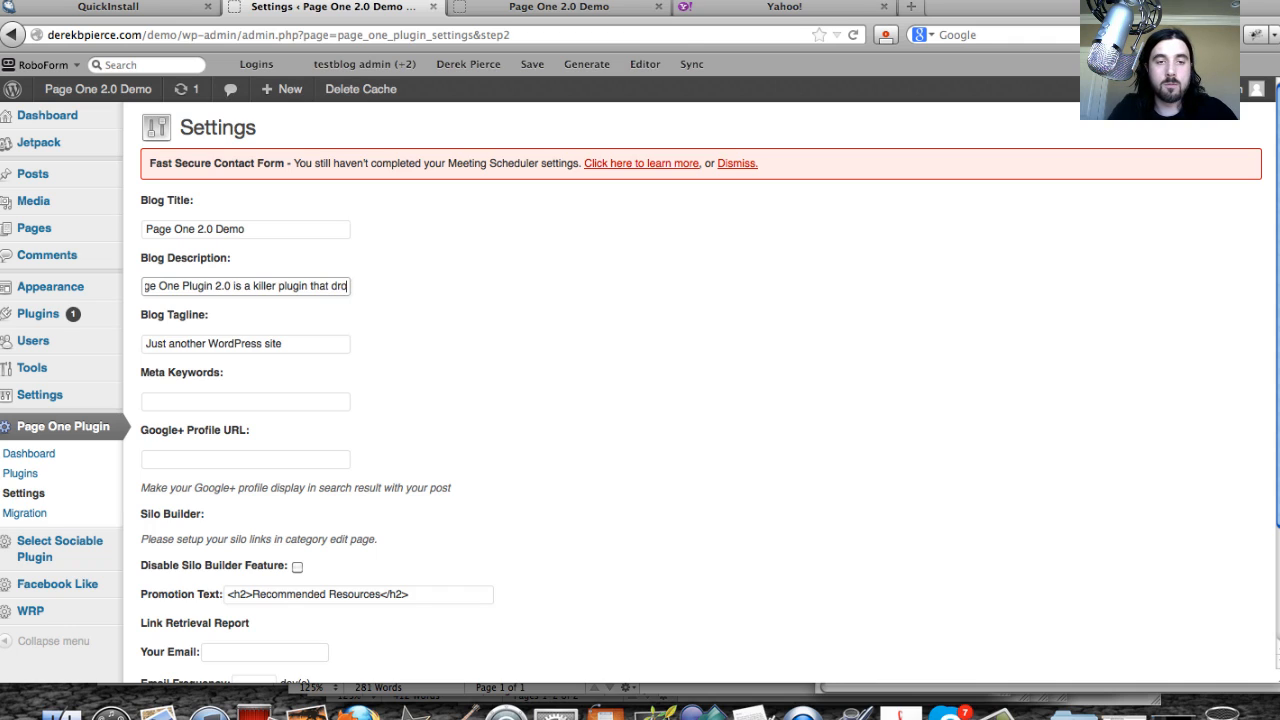
pyautogui.press('BackSpace')
pyautogui.press('BackSpace')
pyautogui.press('BackSpace')
pyautogui.write('ives ')
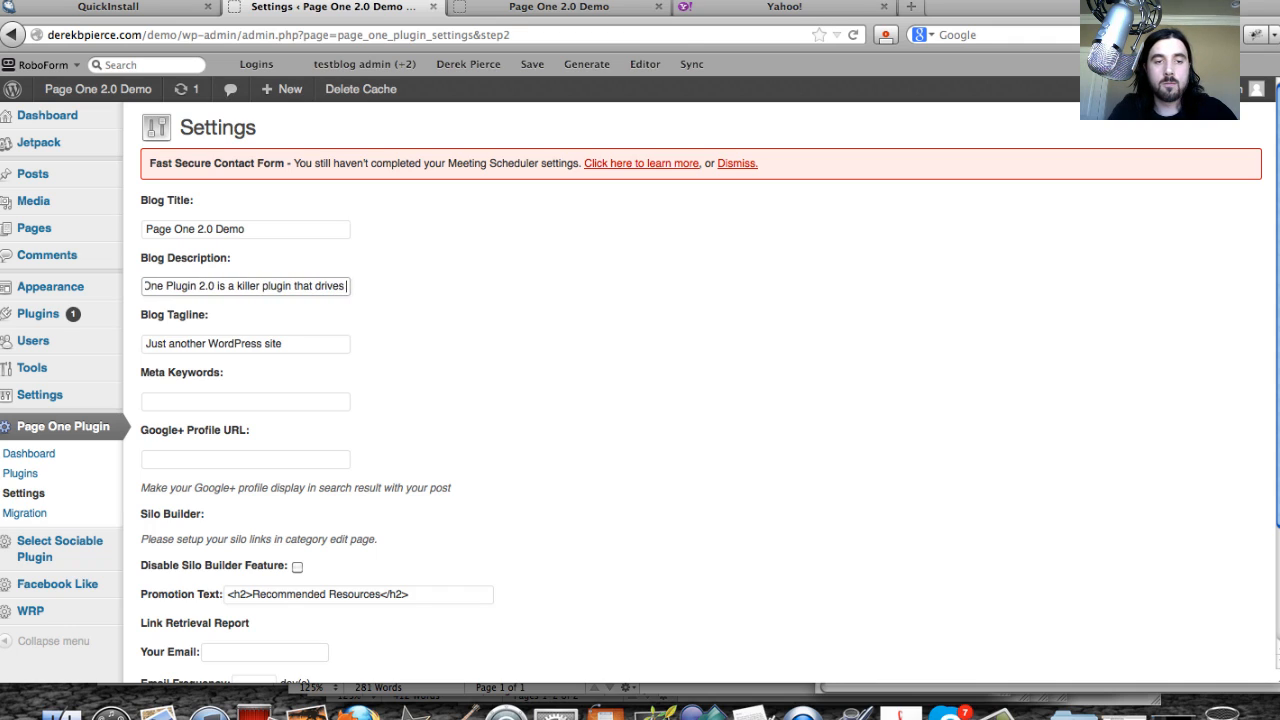
pyautogui.write('free seo')
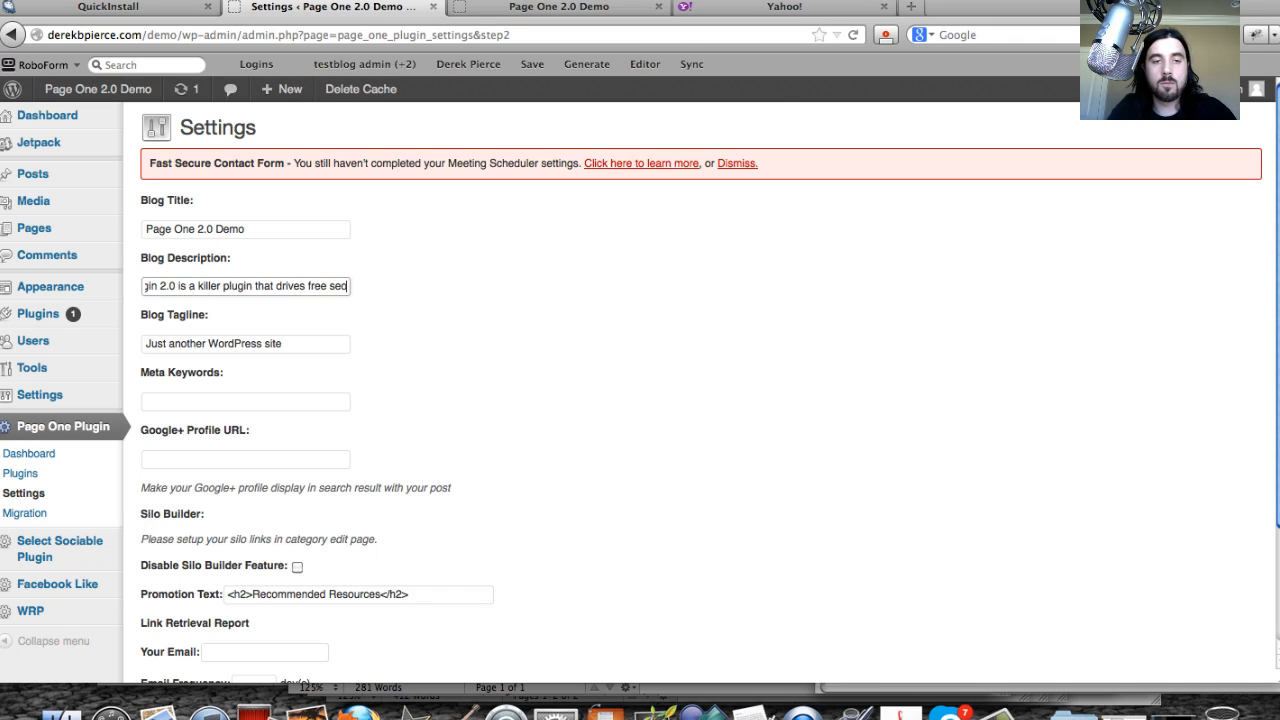
pyautogui.write(' traffic')
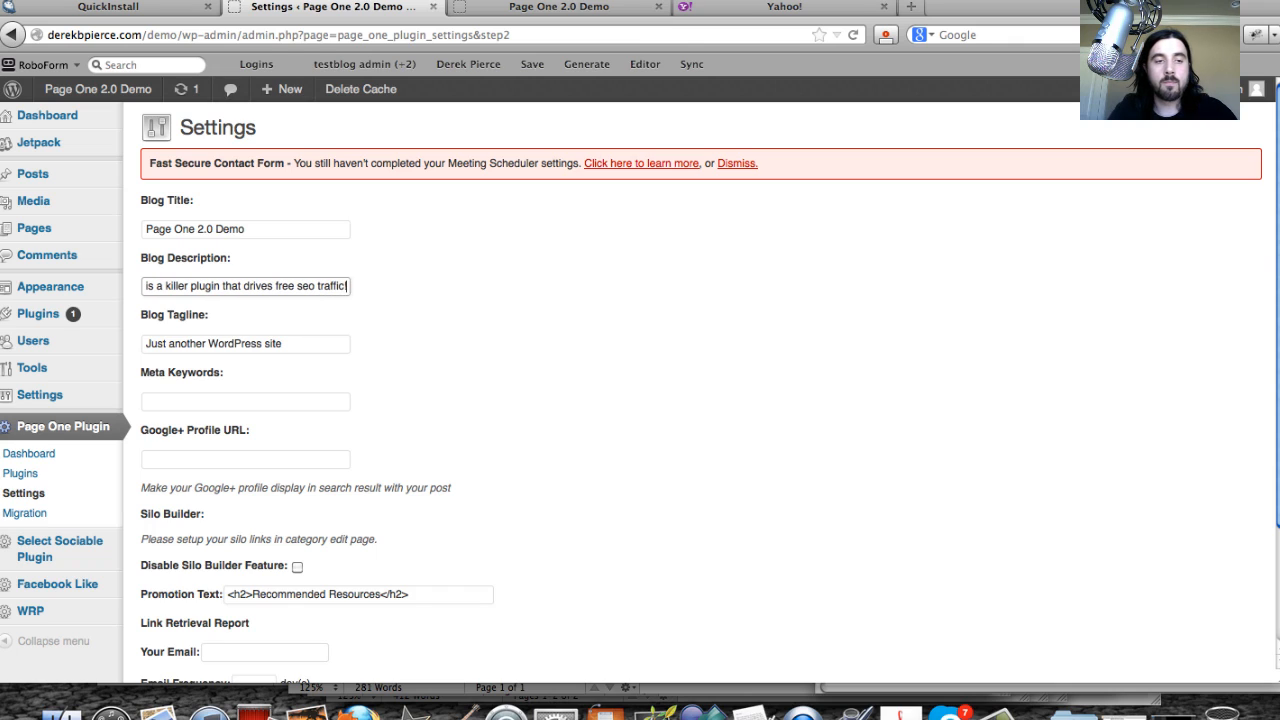
# - Replace the Blog Tagline with "Page One Plugin 2.0 RULES!"
pyautogui.tripleClick(219, 344)
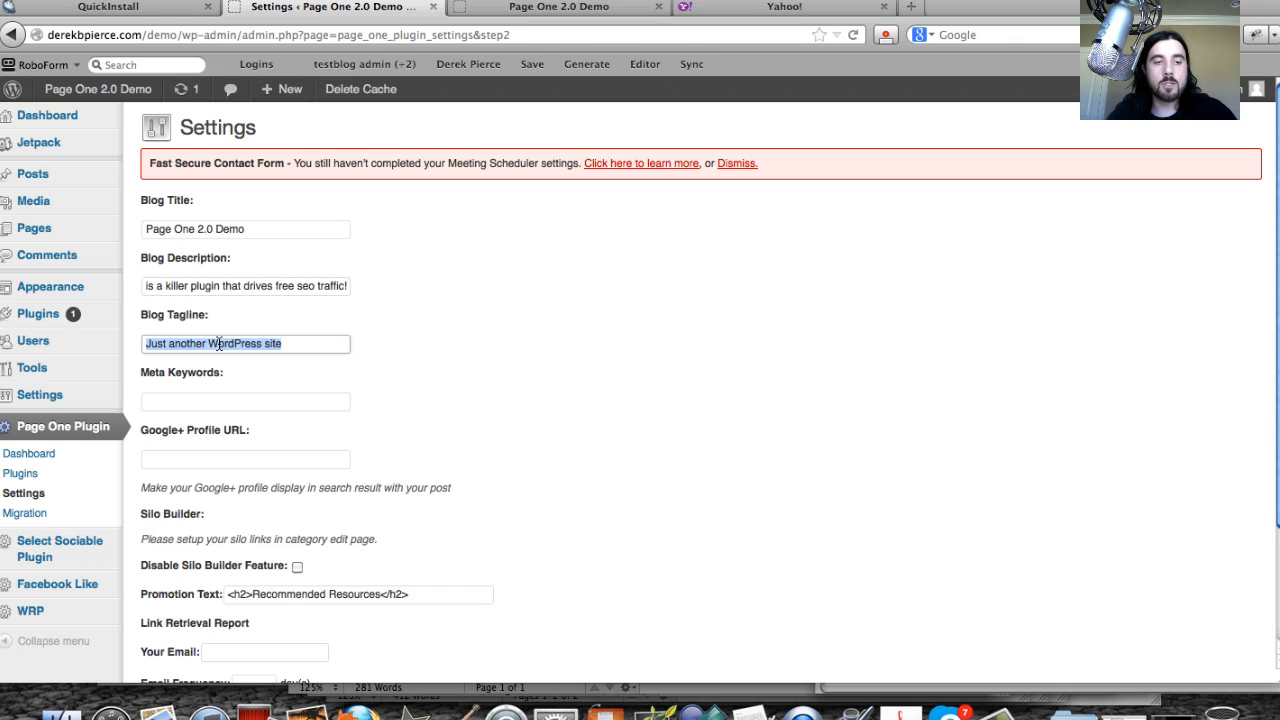
pyautogui.write('page o')
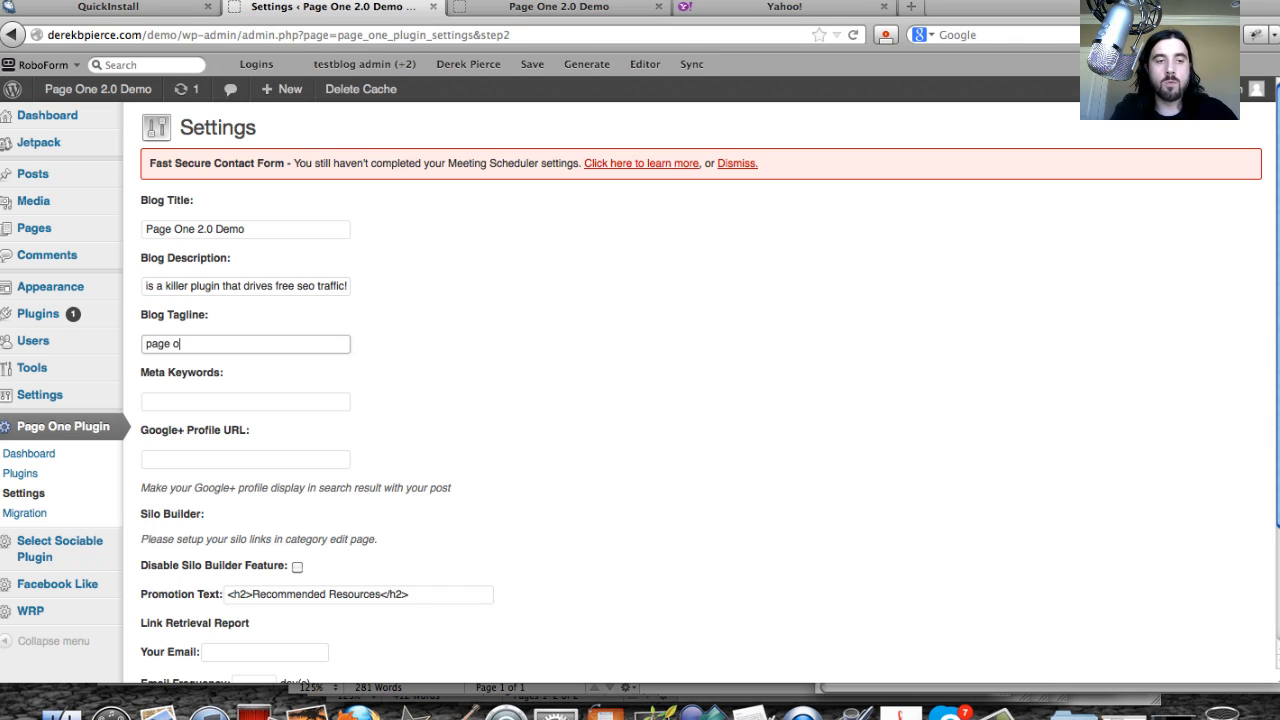
pyautogui.press('BackSpace')
pyautogui.press('BackSpace')
pyautogui.press('BackSpace')
pyautogui.press('BackSpace')
pyautogui.press('BackSpace')
pyautogui.press('BackSpace')
pyautogui.write('Pa')
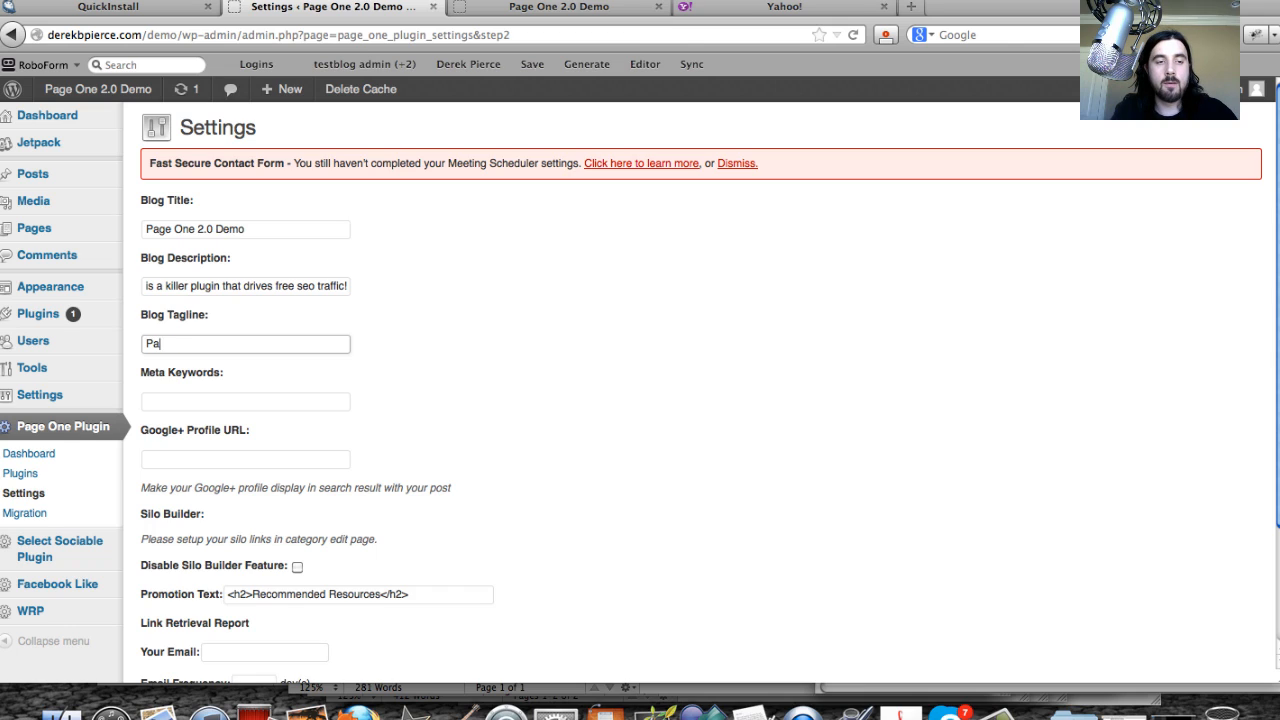
pyautogui.write('ge One Plugin ')
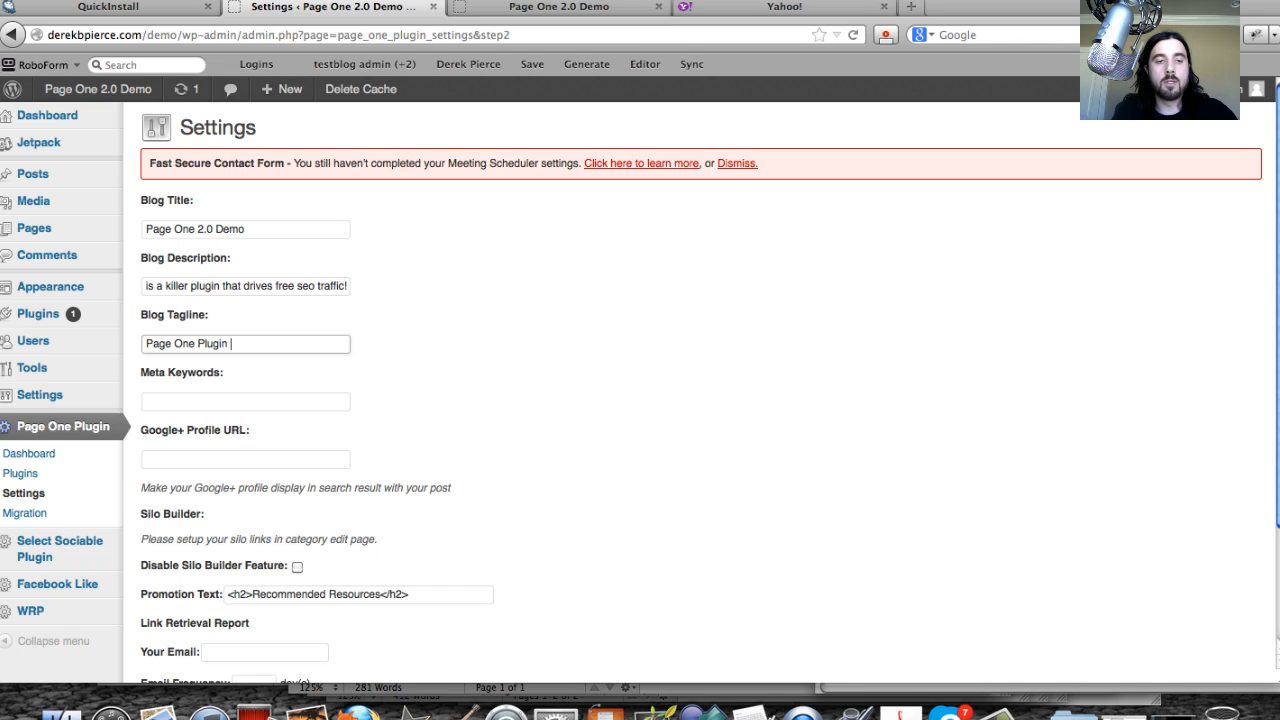
pyautogui.write('2.0 RULES!')
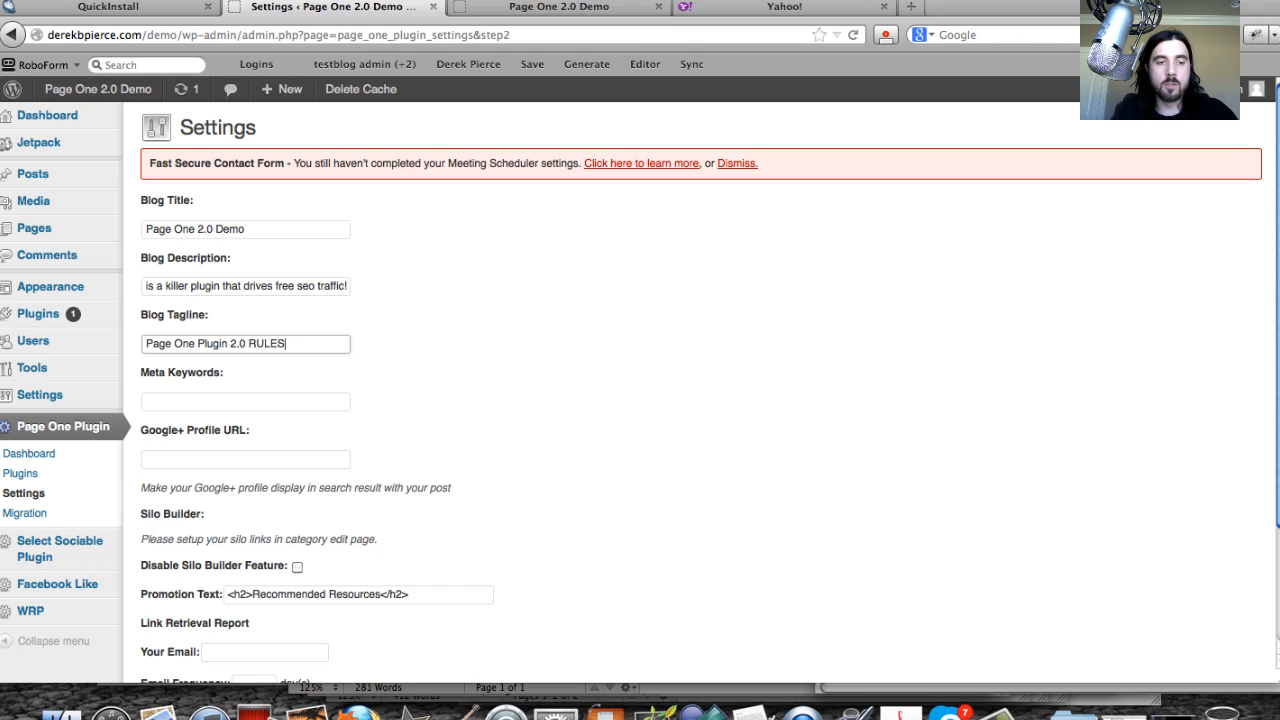
# - Enter "page one plugin" as the blog's Meta Keywords
pyautogui.click(202, 404)
pyautogui.write('page on')
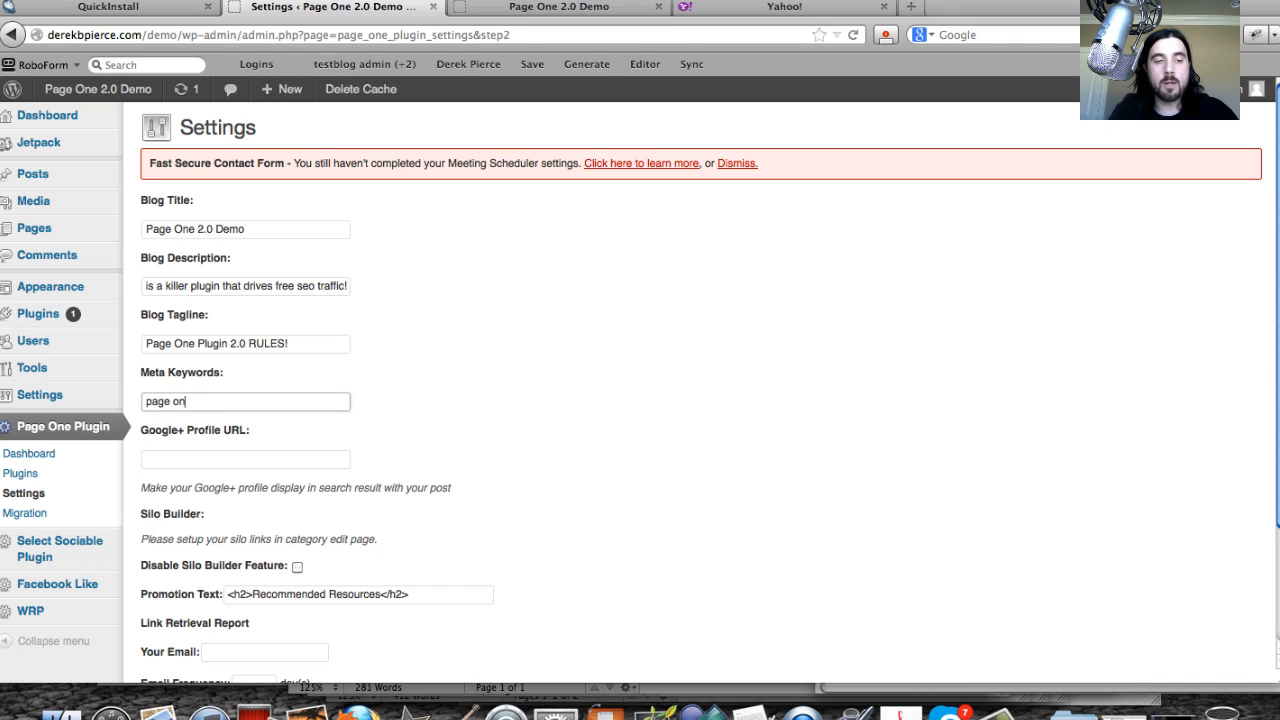
pyautogui.write('e plugin')
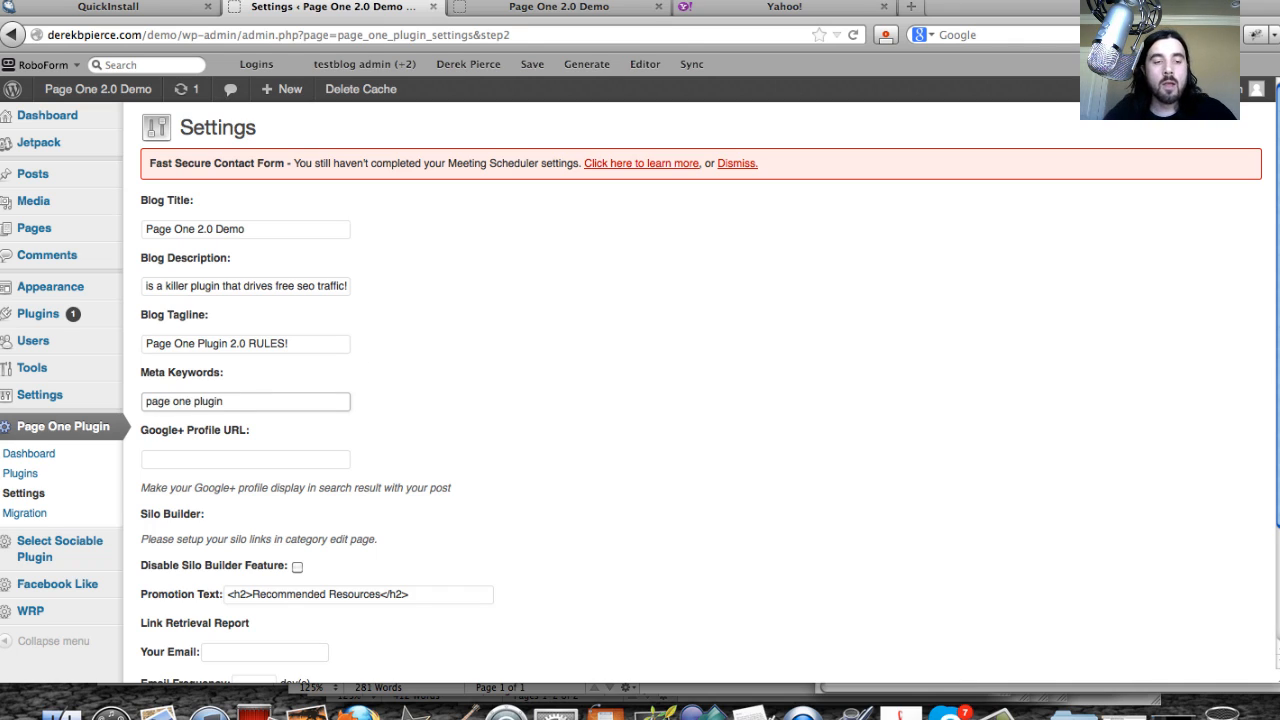
pyautogui.scroll(-3, 428, 444)
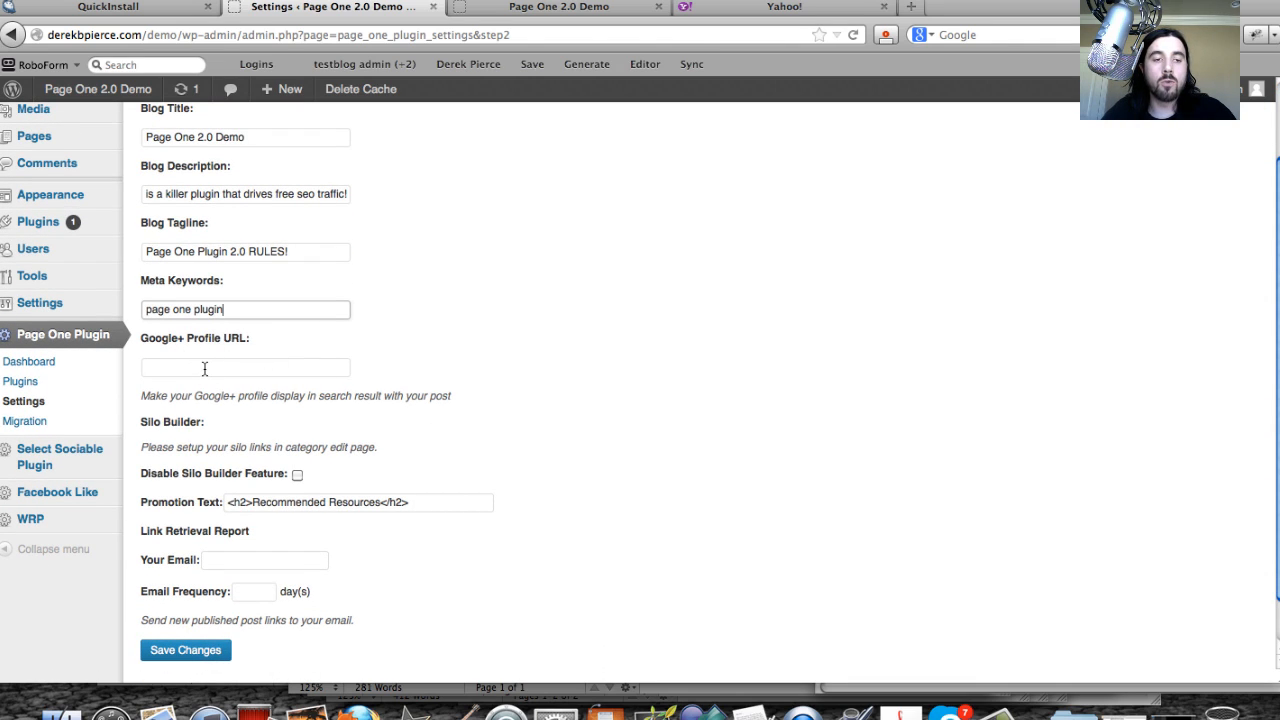
pyautogui.click(204, 369)
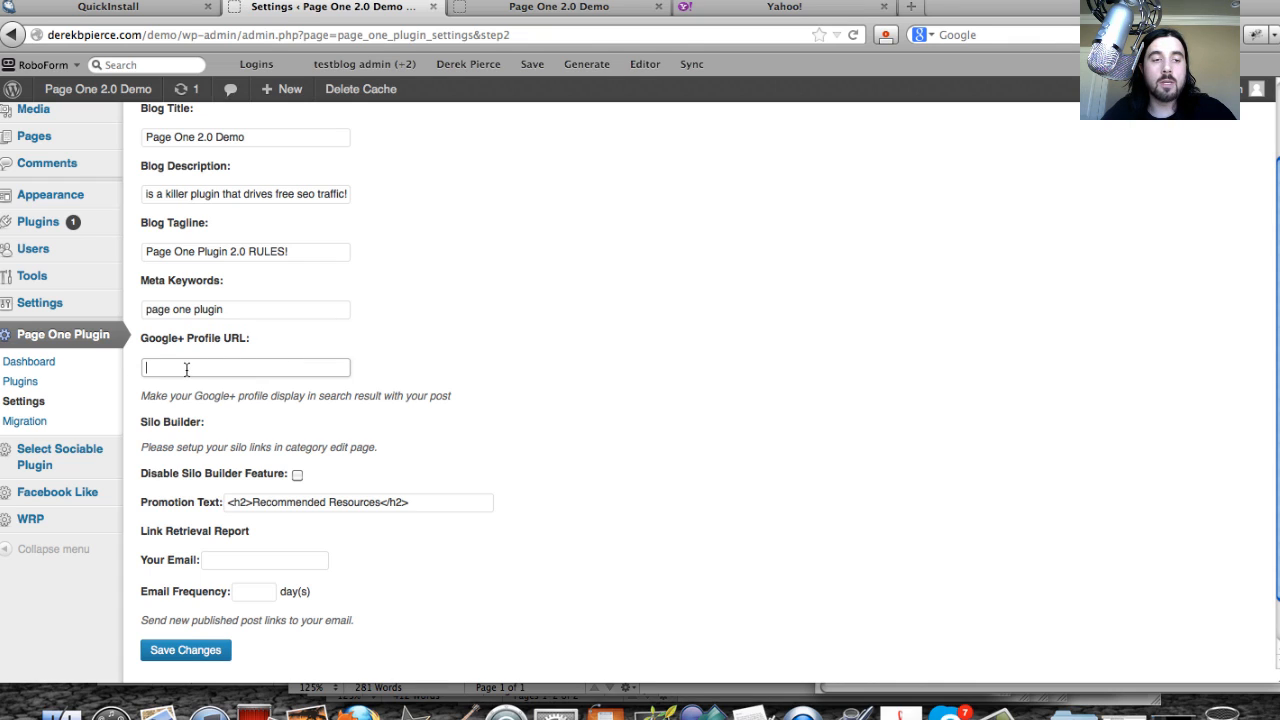
pyautogui.click(223, 368)
pyautogui.click(244, 350)
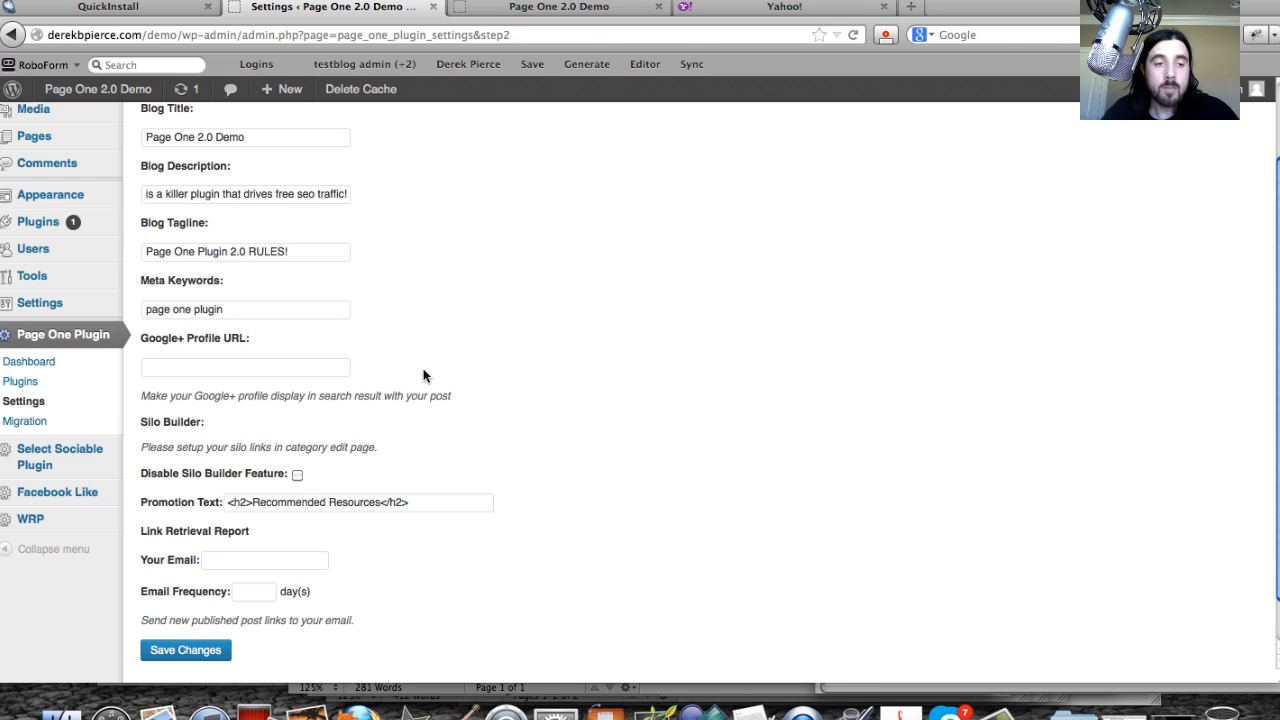
# - Change the Silo Builder promotion text to "We recommend", keeping the surrounding h2 tags
pyautogui.scroll(-1, 423, 375)
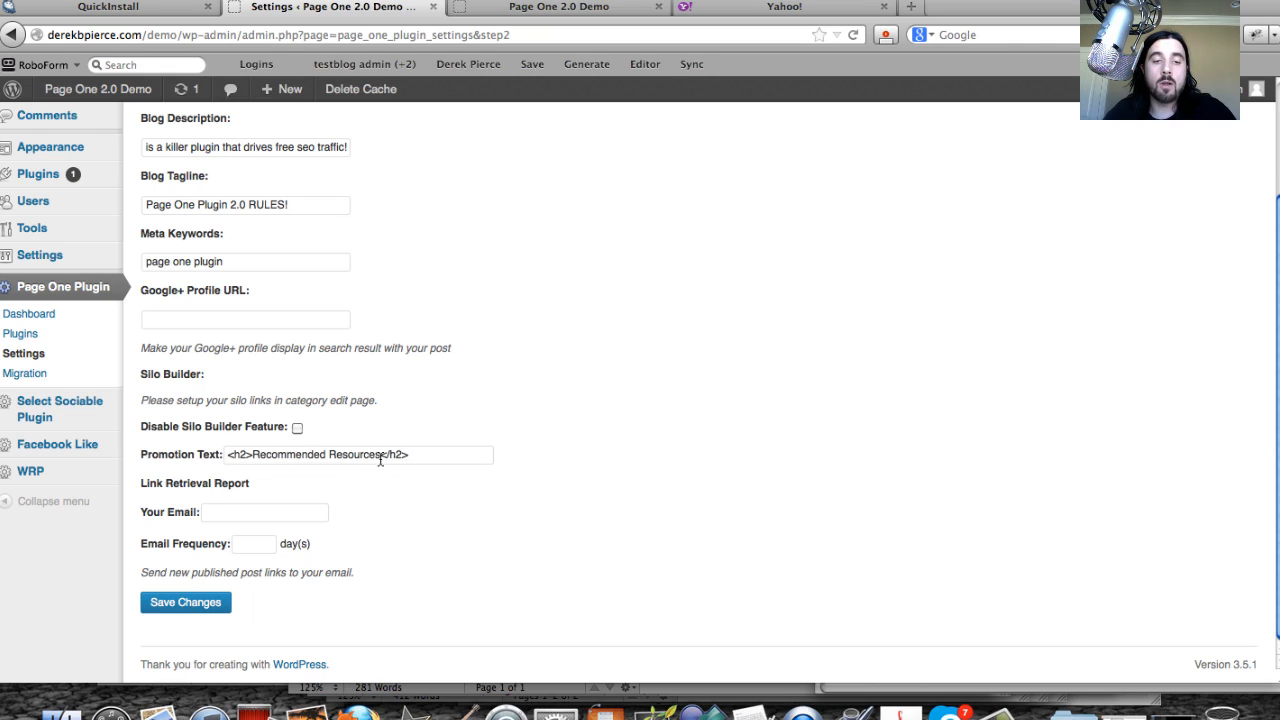
pyautogui.moveTo(381, 454); pyautogui.dragTo(256, 458)
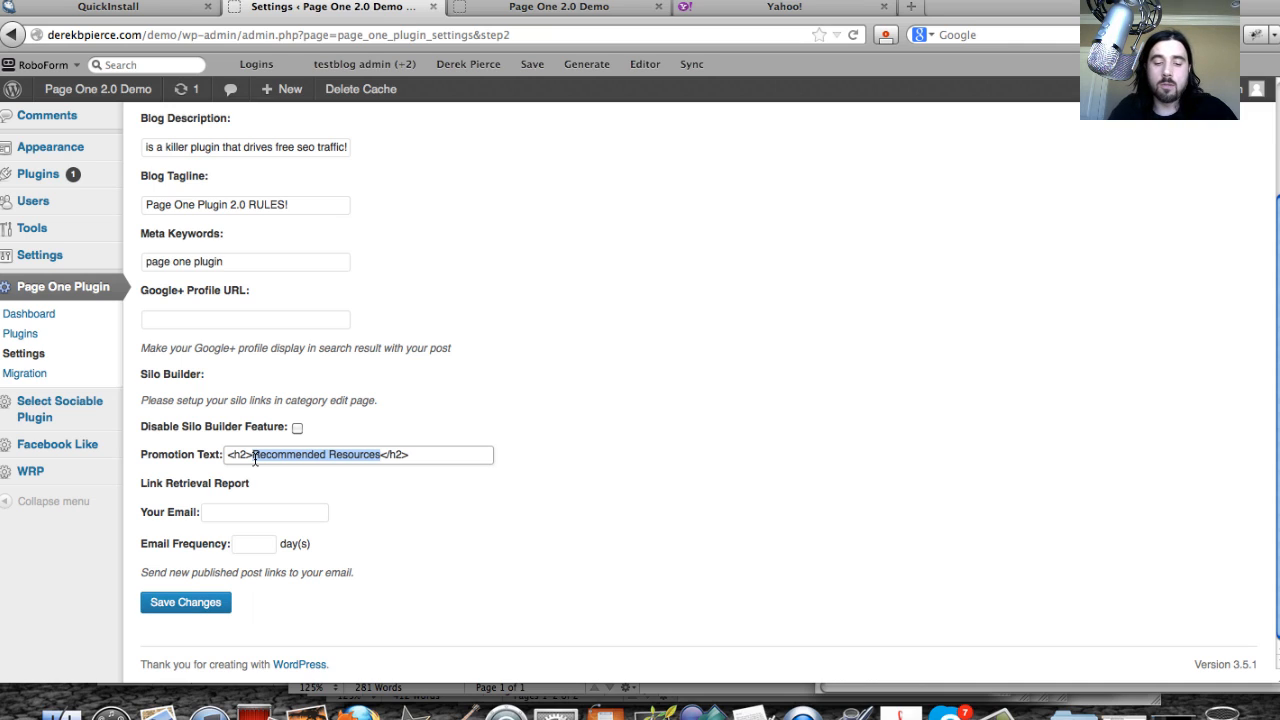
pyautogui.write('We ')
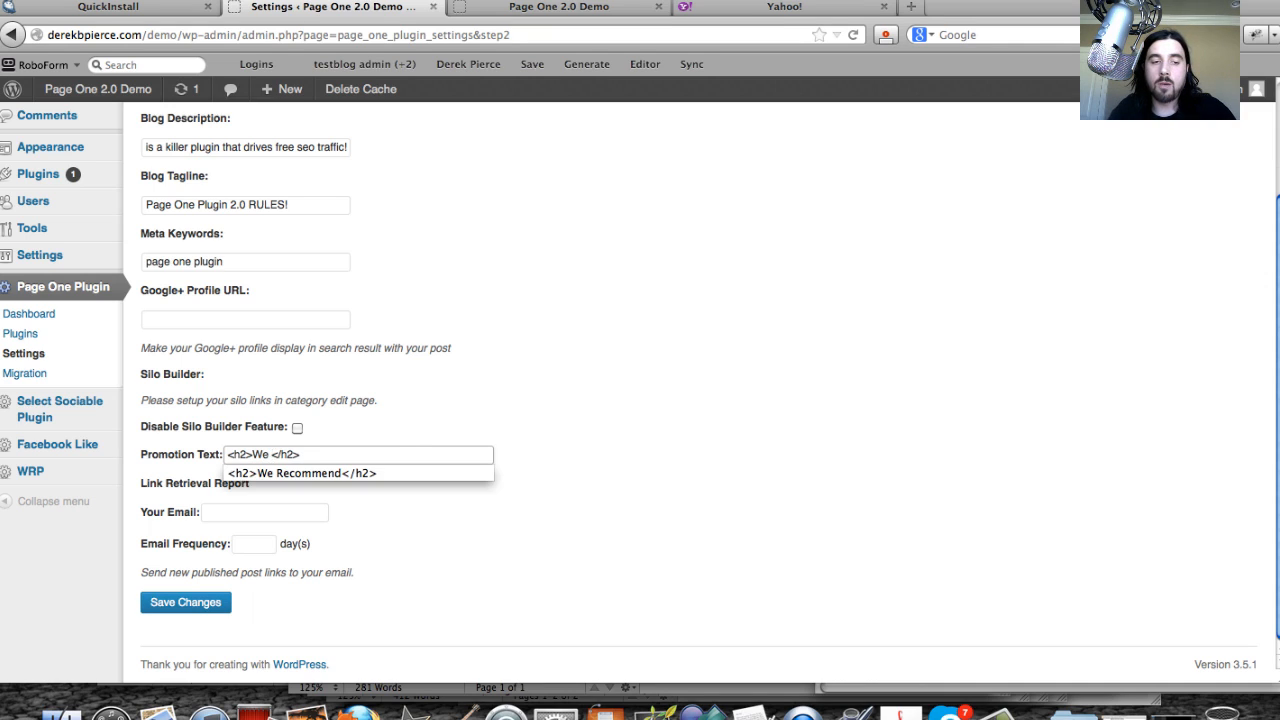
pyautogui.write('recommend')
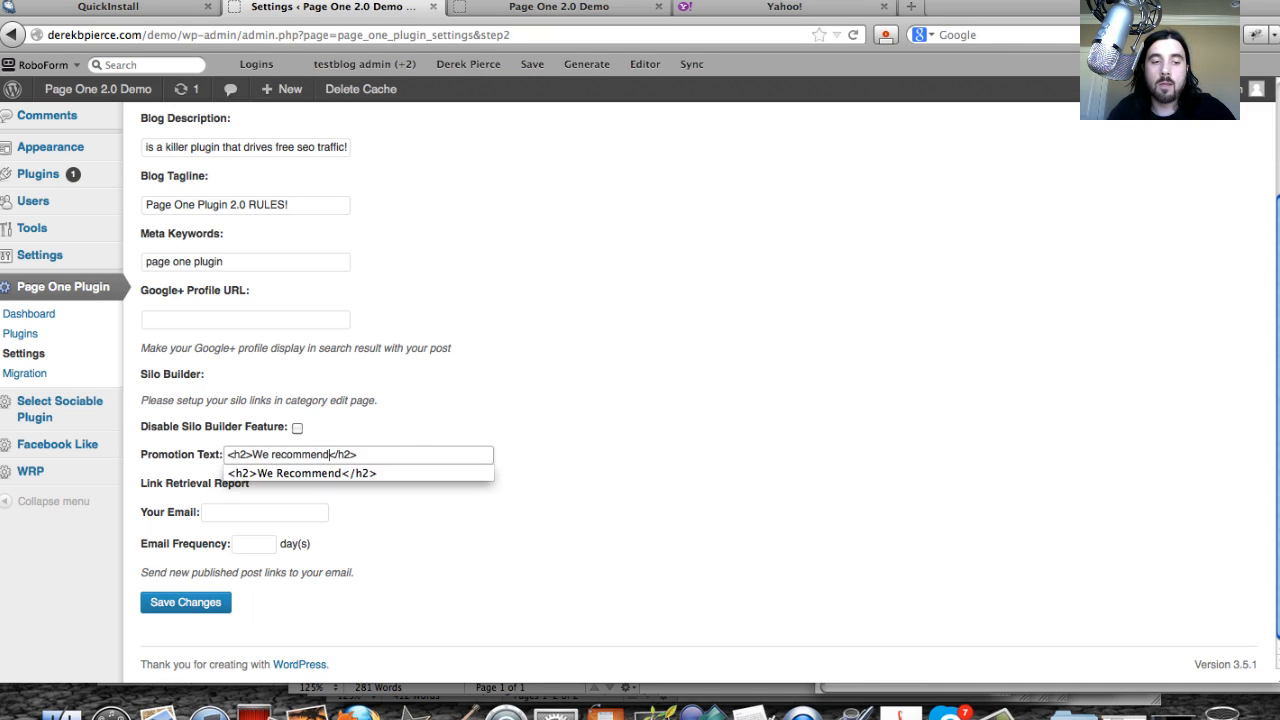
pyautogui.click(560, 427)
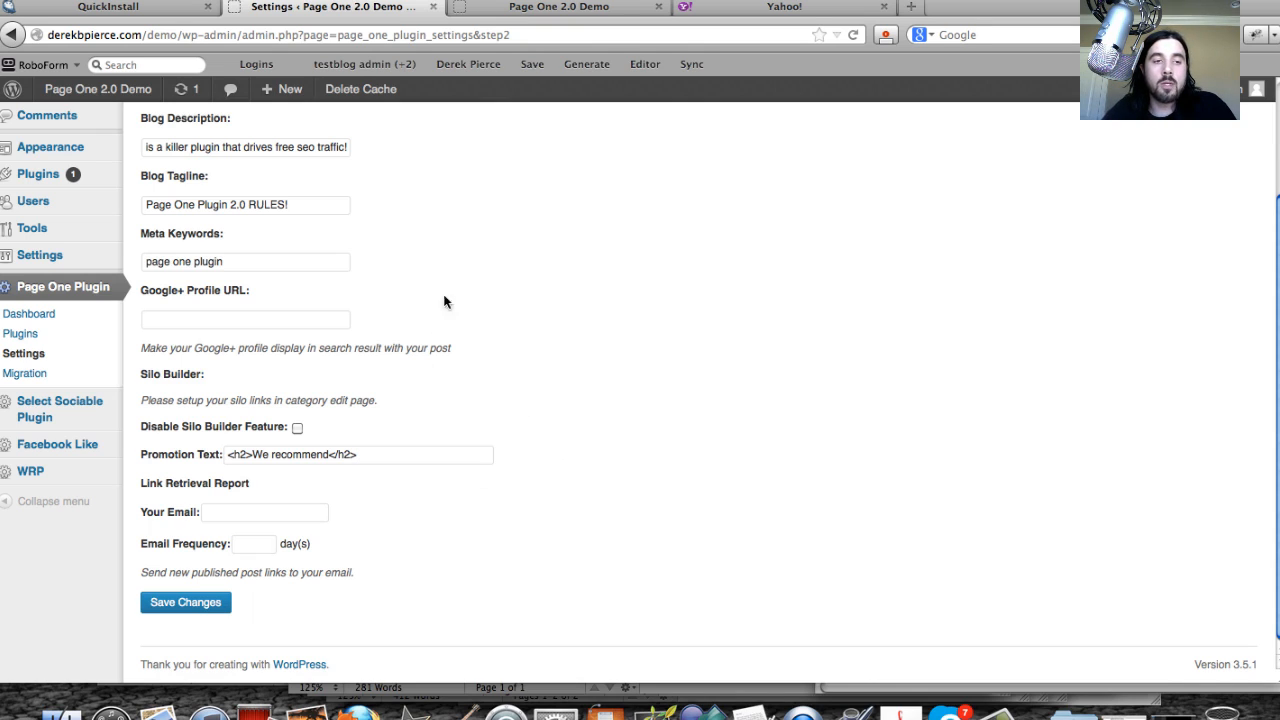
# - Save the blog details settings and return to the Page One Plugin dashboard to check the Quick Start steps
pyautogui.click(204, 611)
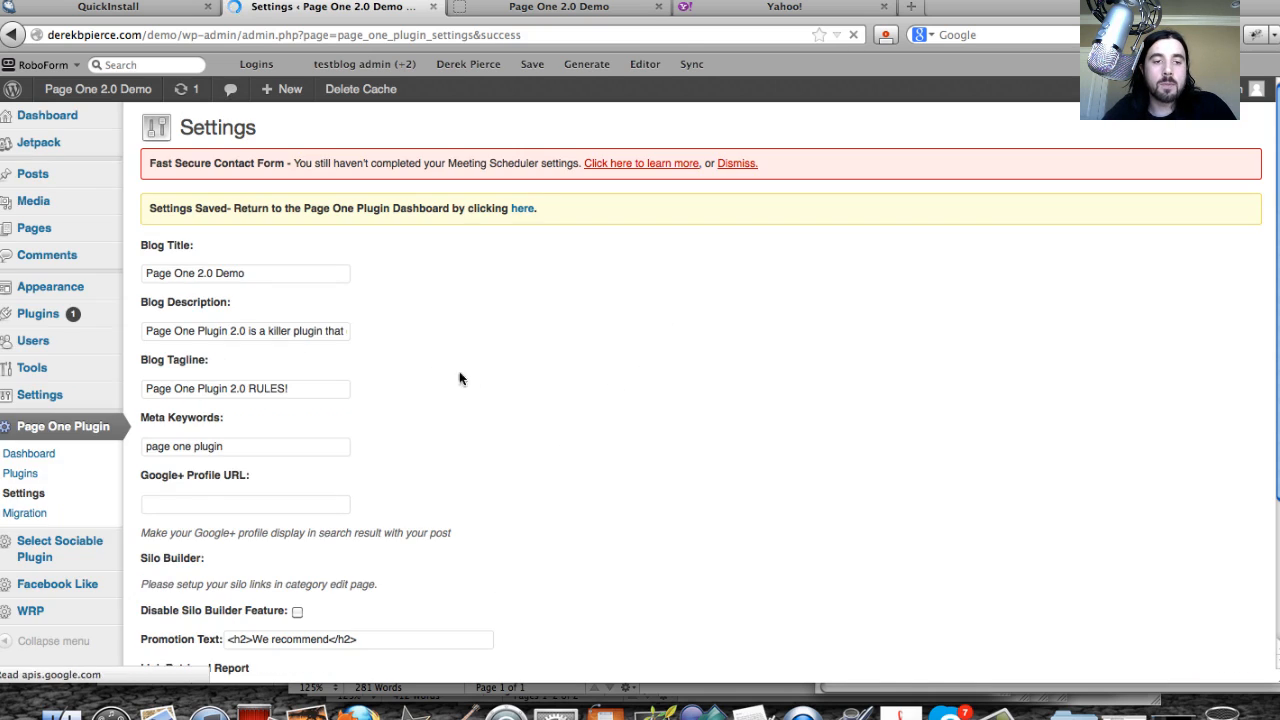
pyautogui.click(520, 210)
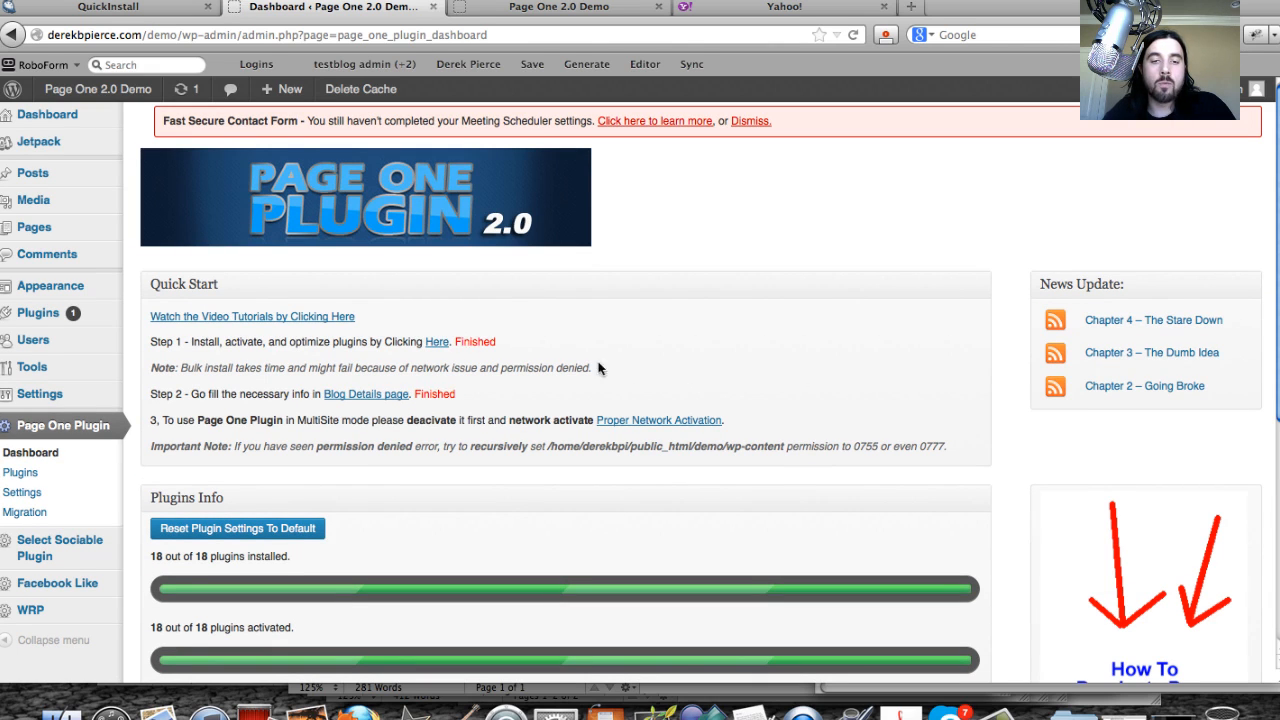
pyautogui.scroll(-1, 749, 378)
pyautogui.scroll(1, 752, 380)
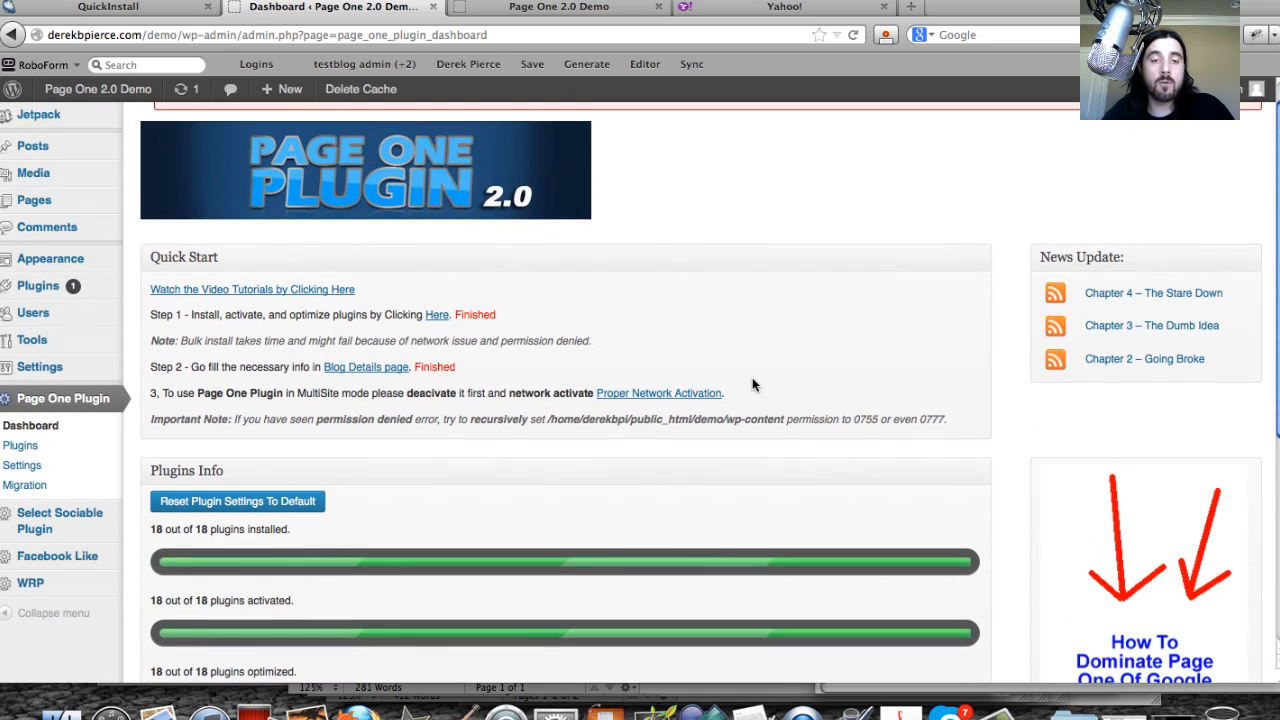